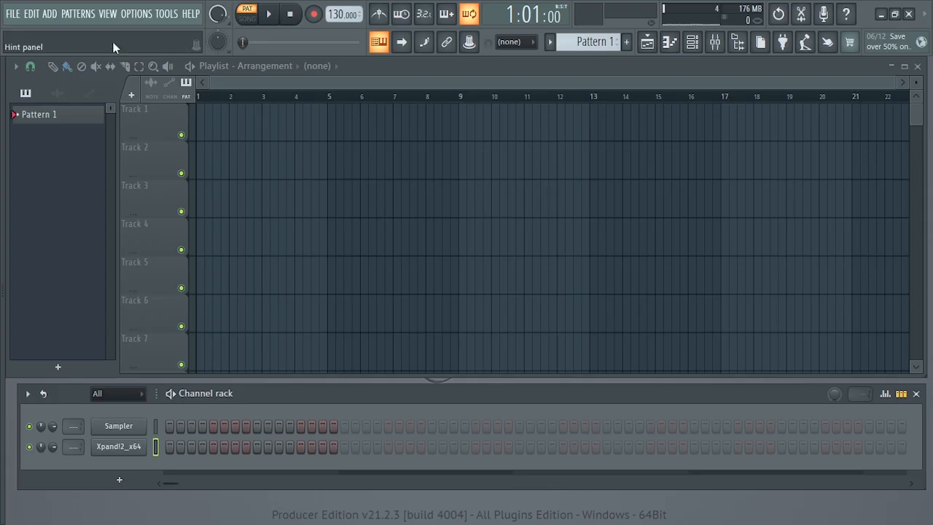
Step: Change the interface theme to the Earthling preset and close the settings
click(137, 14)
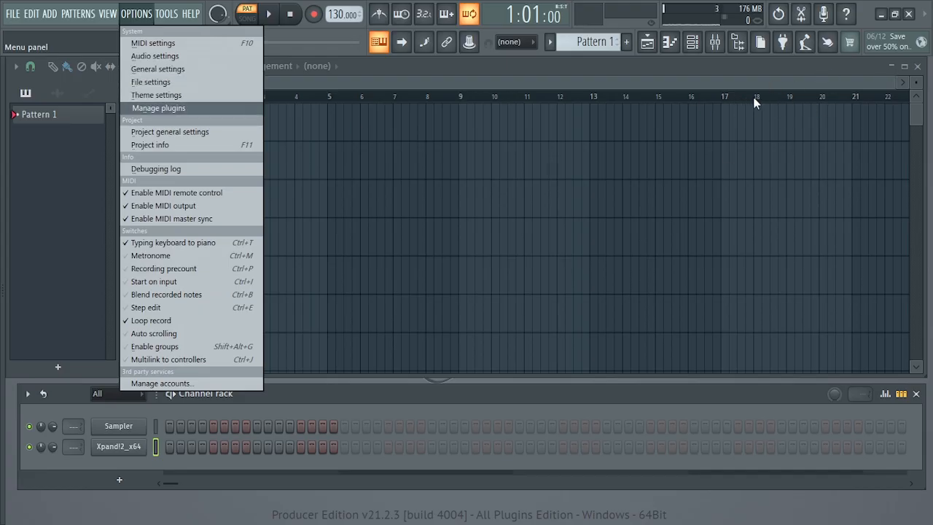
click(175, 95)
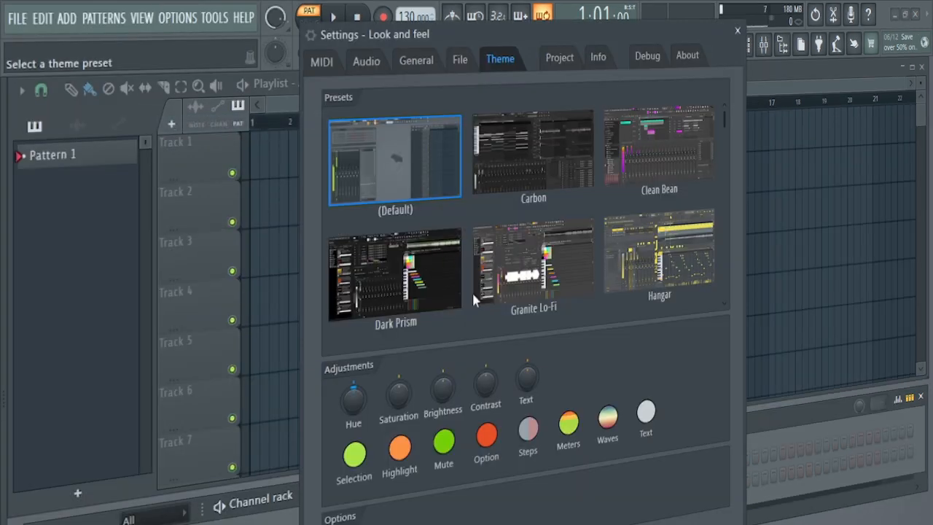
click(454, 290)
scroll(554, 277, down, 4)
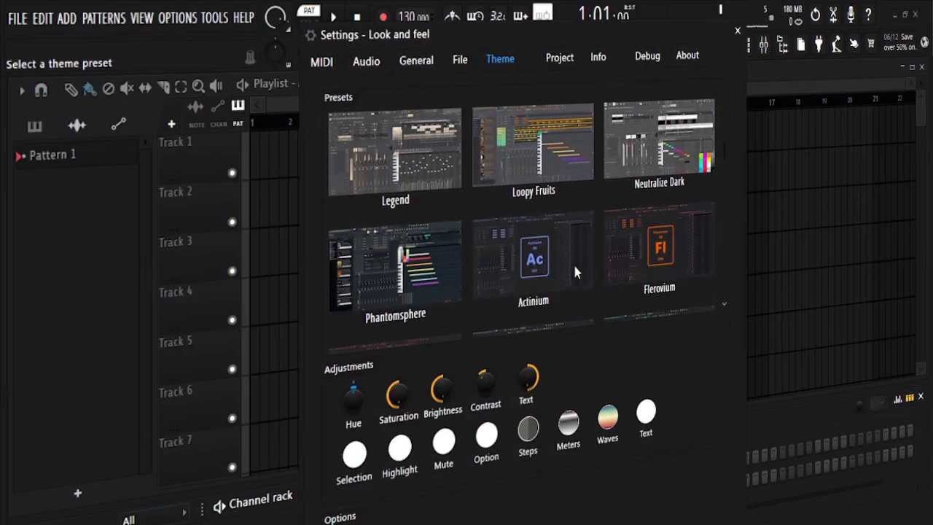
scroll(575, 270, down, 10)
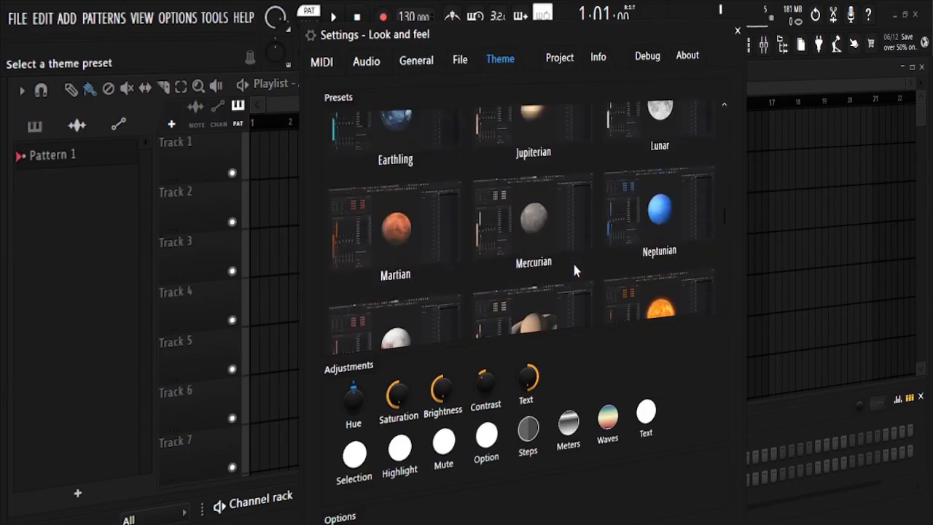
scroll(573, 269, up, 2)
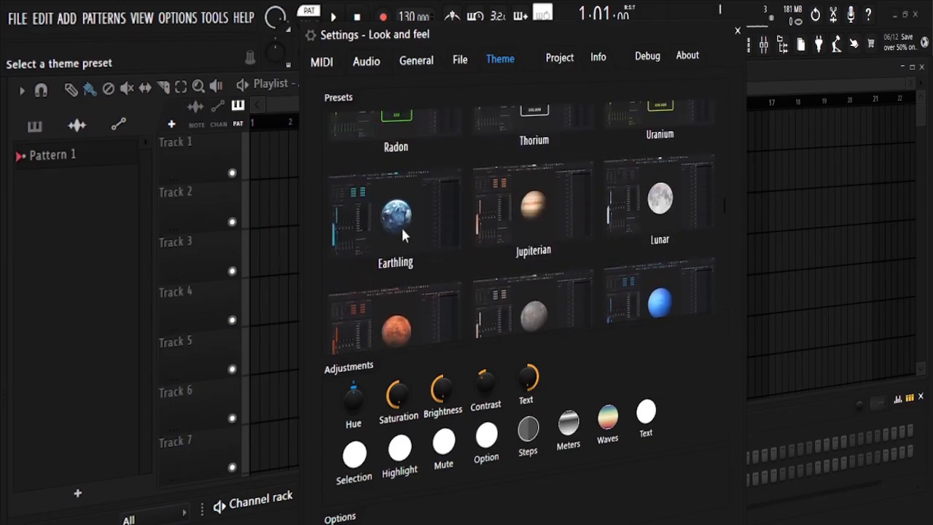
click(403, 230)
scroll(399, 229, down, 1)
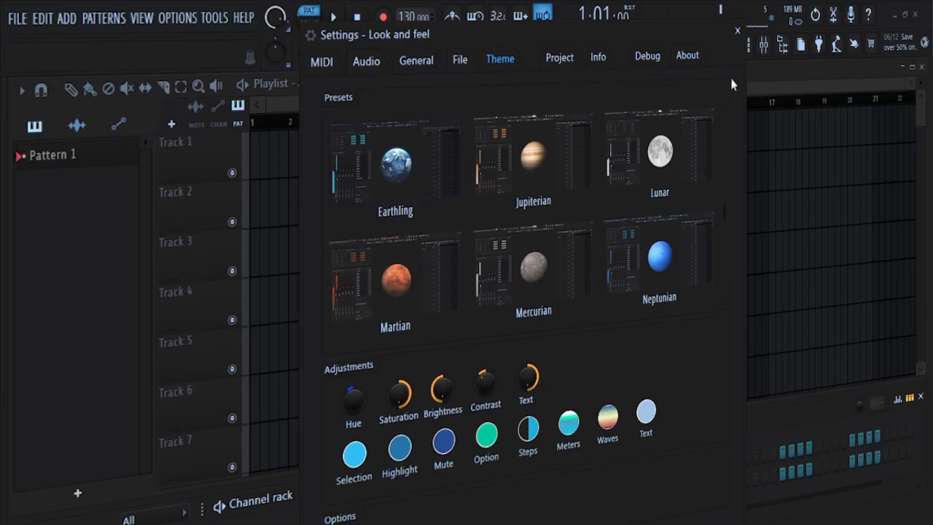
click(737, 30)
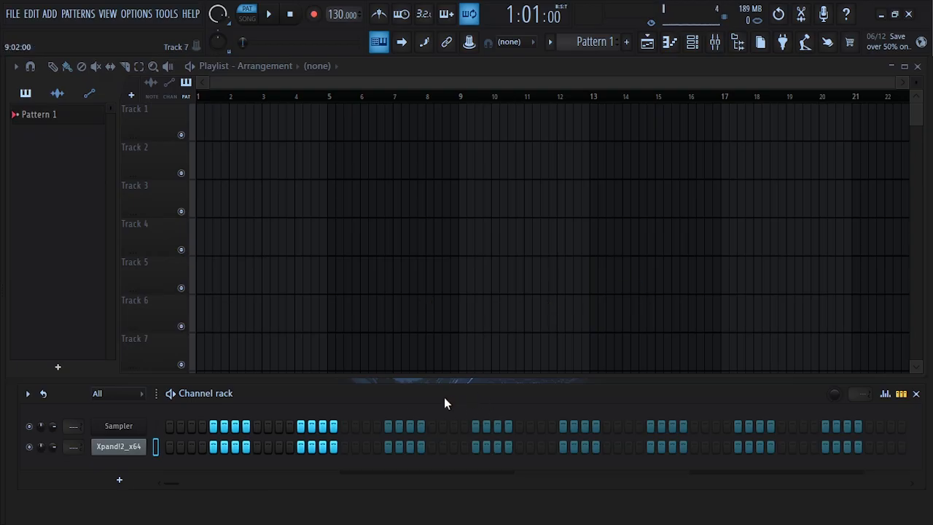
Step: Shift the channel rack flush beneath the playlist and open the piano roll of the Xpand!2_x64 channel
mouse_move(444, 397)
mouse_down()
mouse_move(459, 386)
mouse_move(431, 395)
mouse_move(435, 389)
mouse_up()
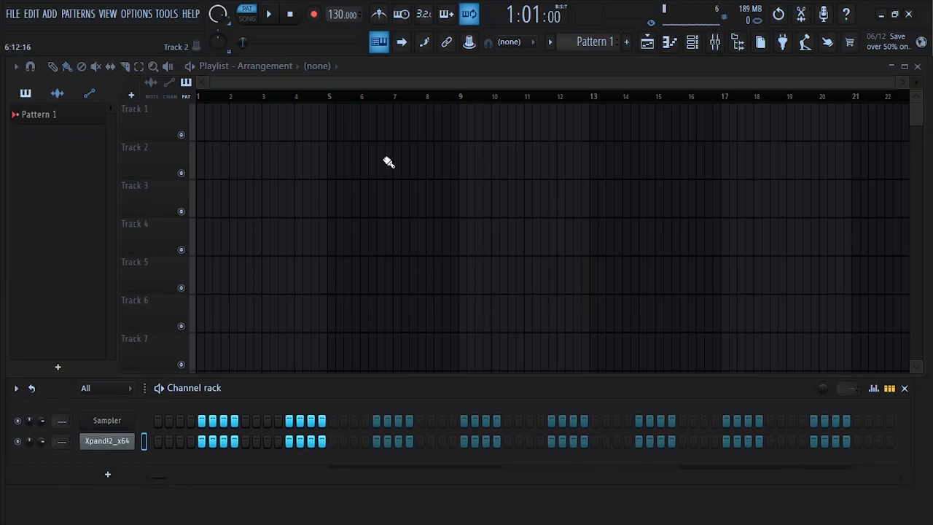
drag(348, 390, 329, 389)
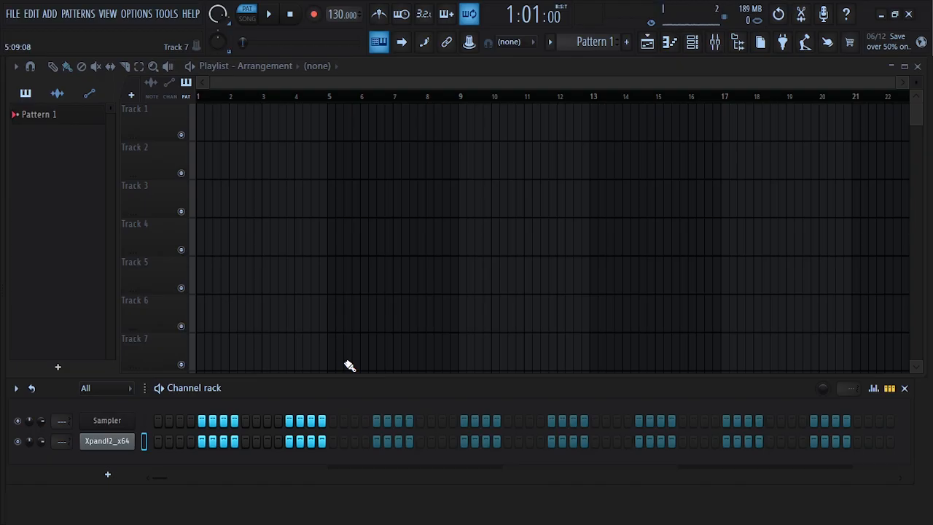
click(107, 441)
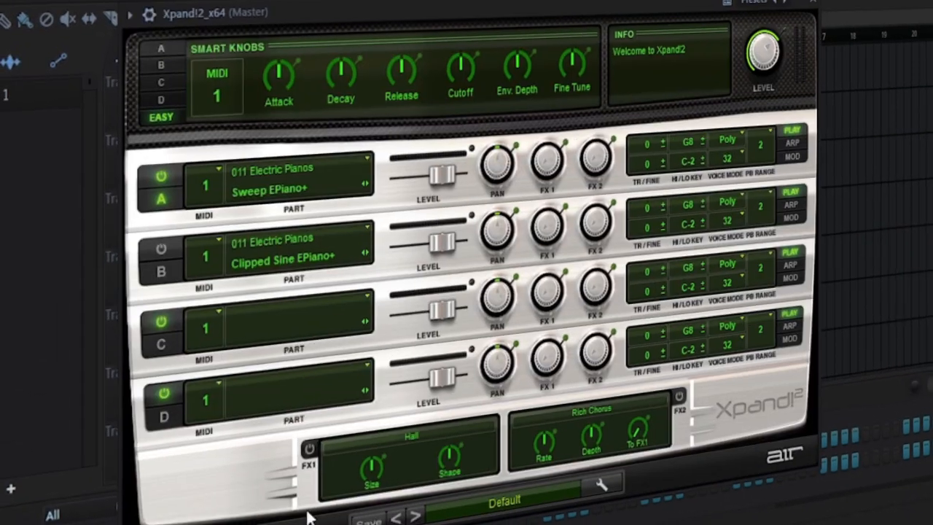
click(110, 446)
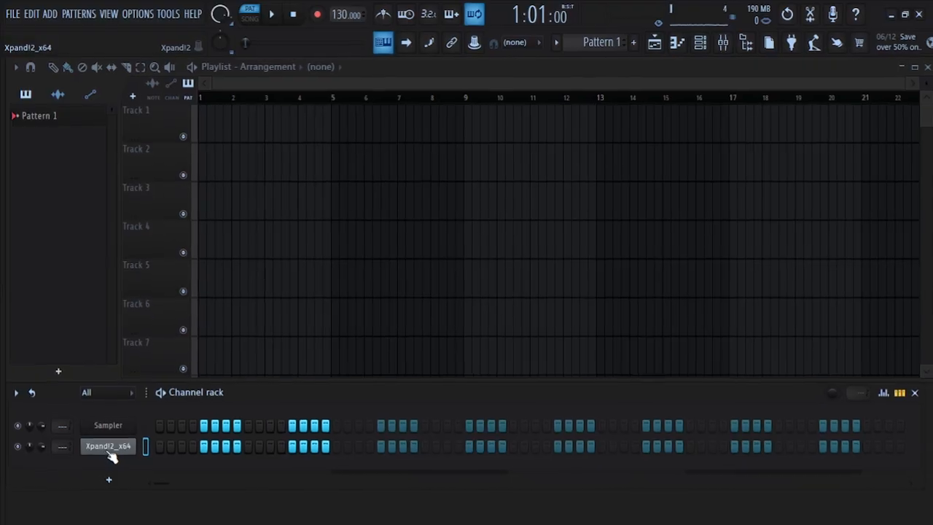
right_click(111, 467)
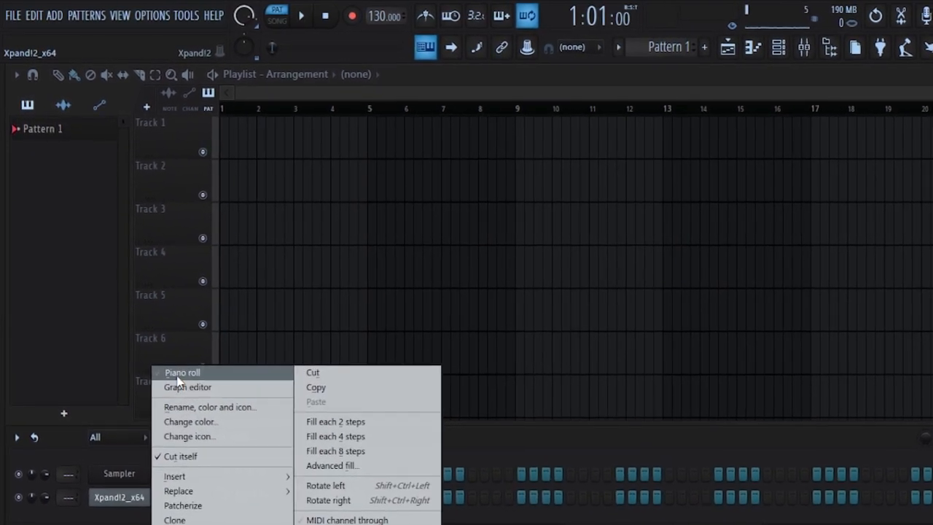
click(178, 374)
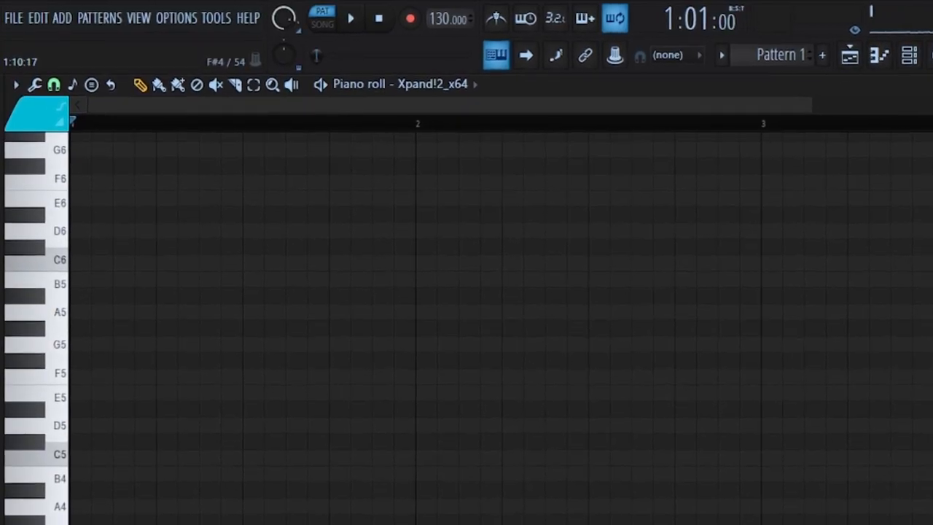
Step: Set the piano roll's scale highlighting to Minor Natural (Aeolian) with A as the root note
click(18, 94)
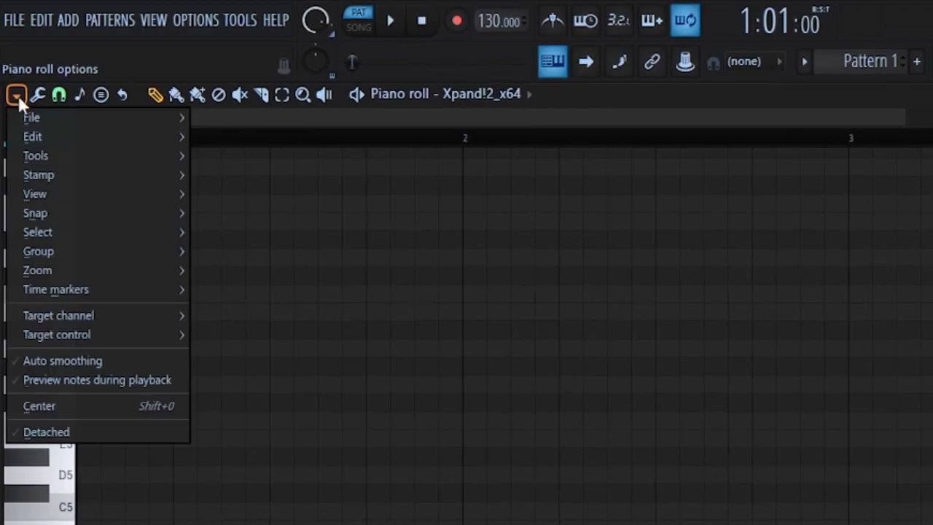
mouse_move(46, 196)
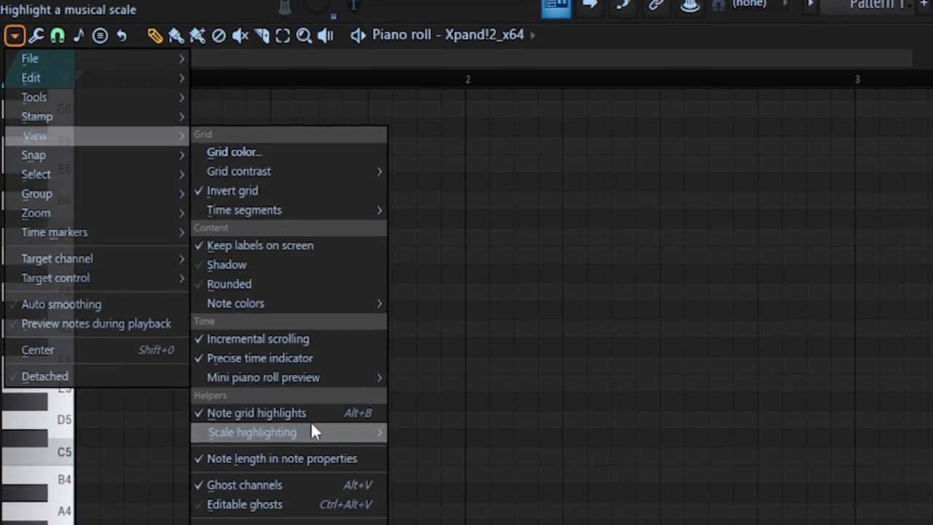
mouse_move(310, 432)
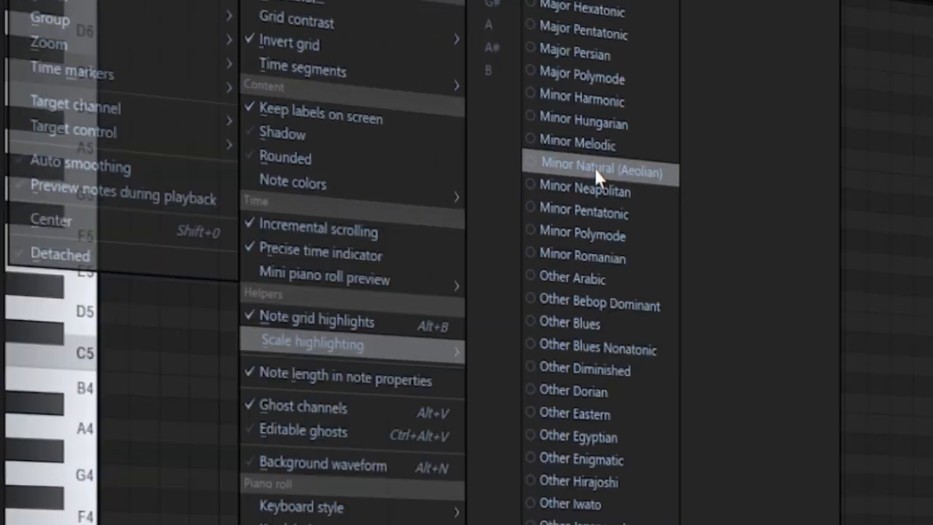
click(514, 154)
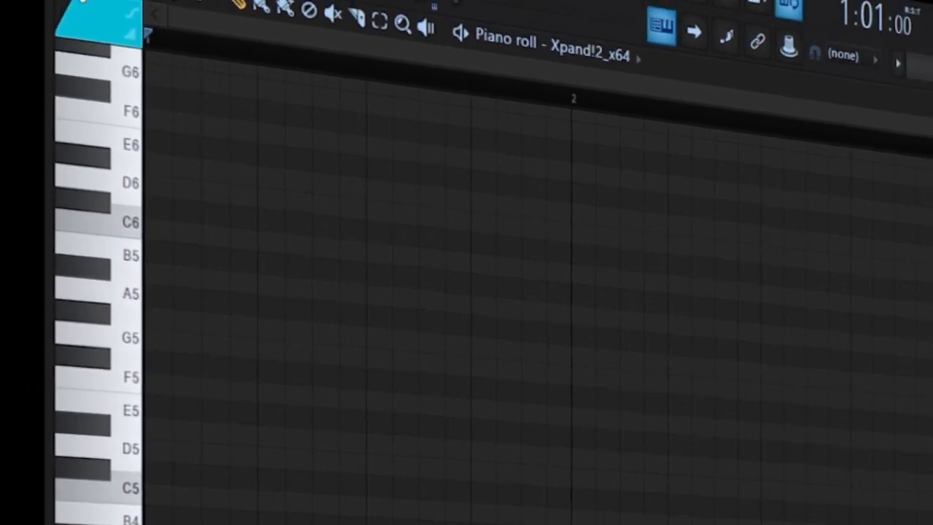
click(75, 23)
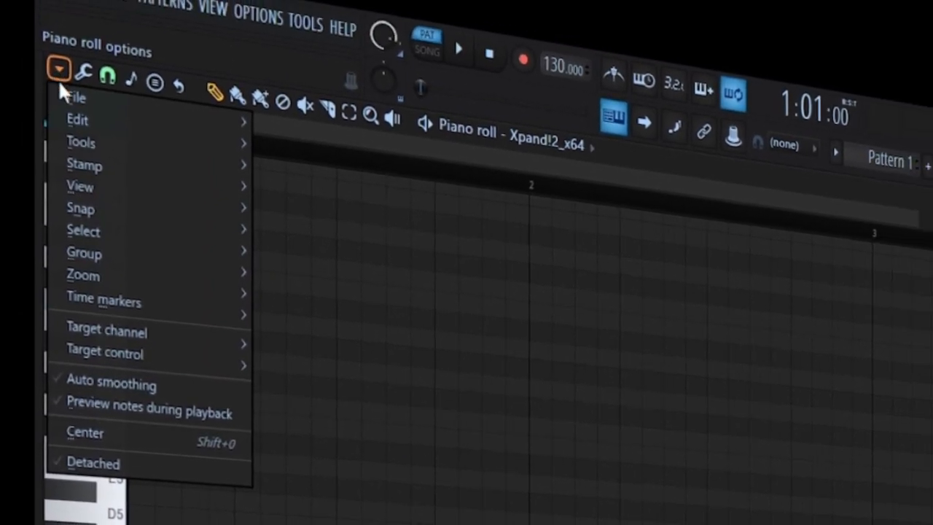
mouse_move(134, 187)
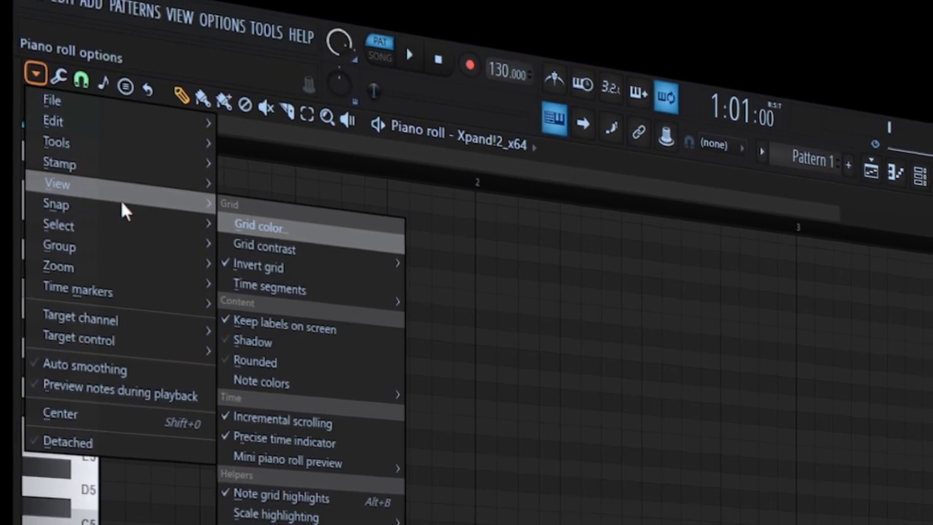
mouse_move(261, 501)
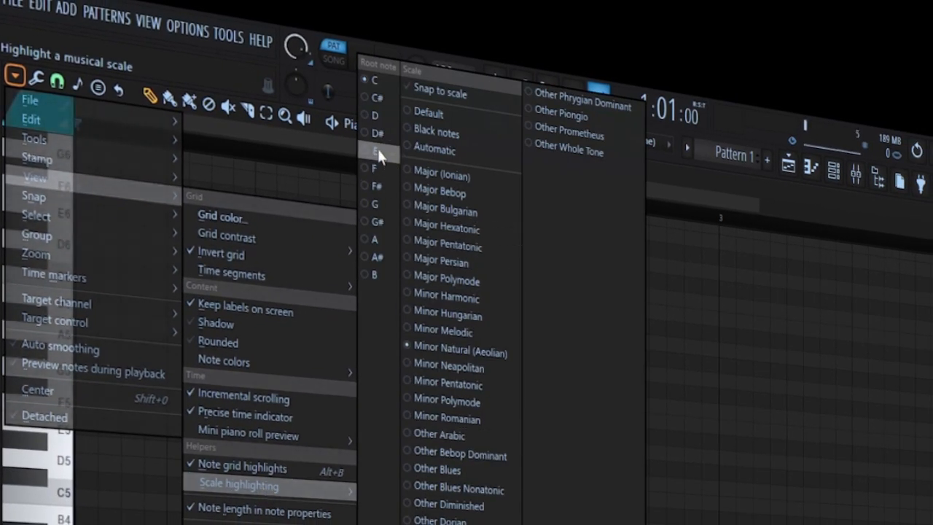
click(370, 242)
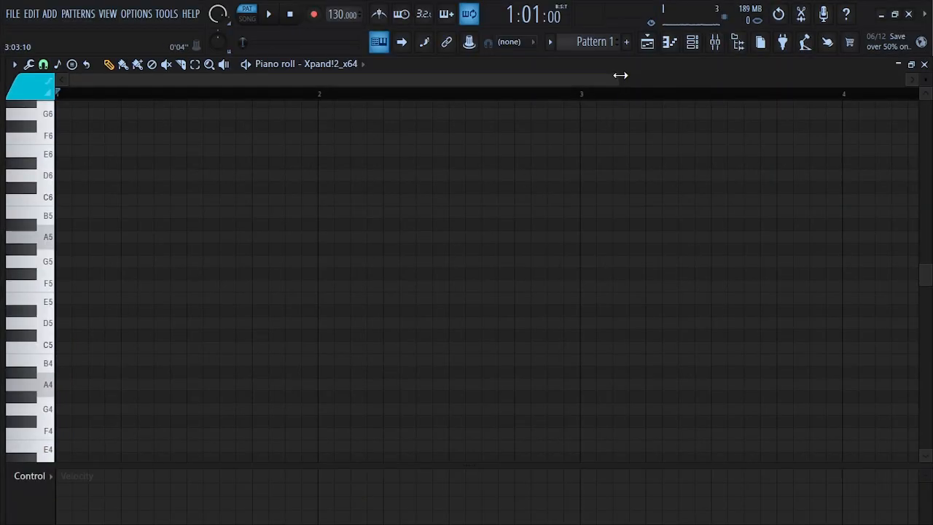
Step: Draw the root notes C5, A4, D5 and G4 at the starts of bars 1, 2, 3 and 4
drag(621, 75, 776, 90)
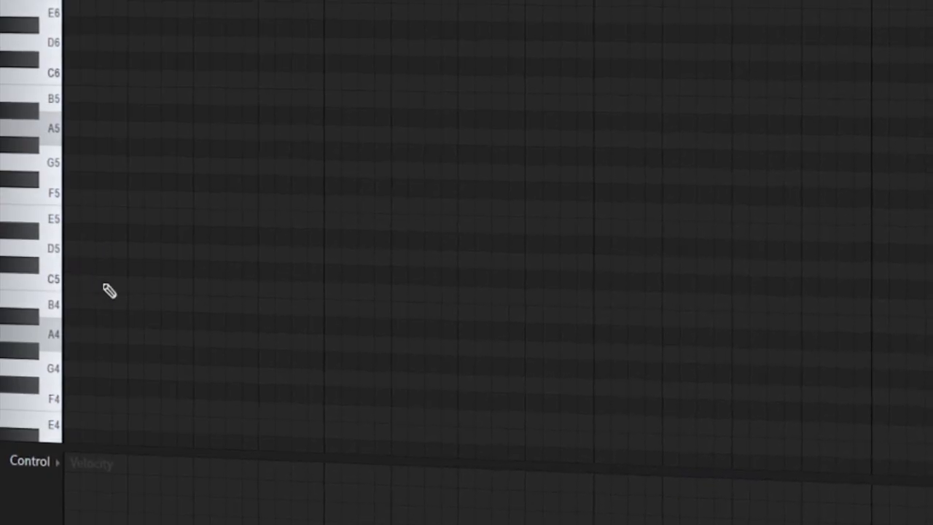
click(64, 285)
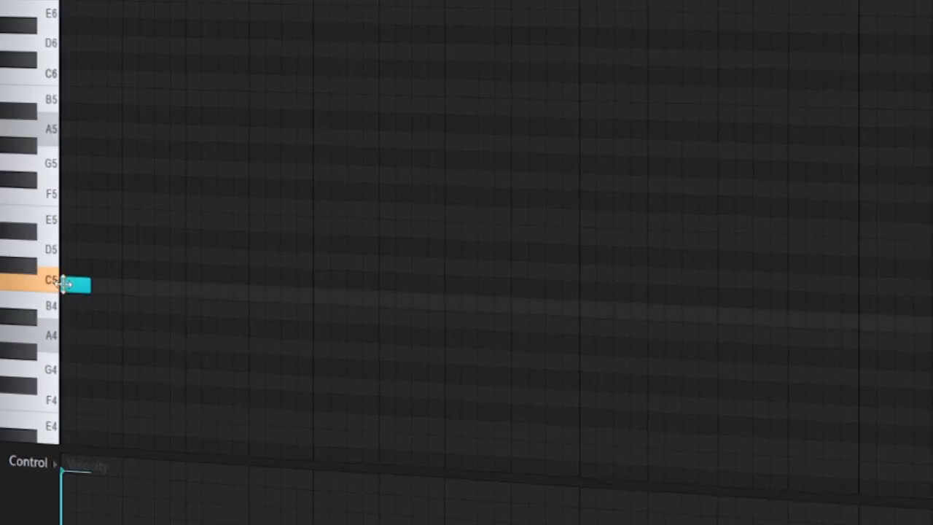
click(308, 357)
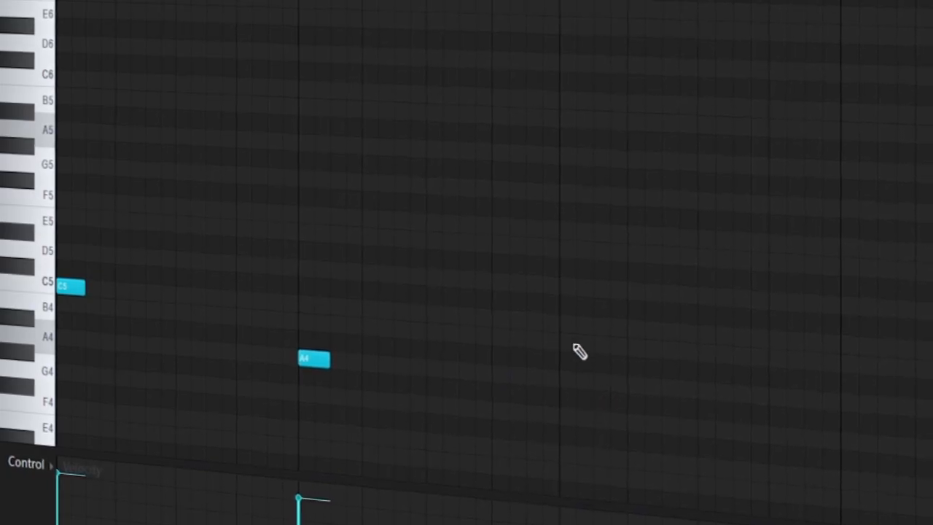
click(560, 290)
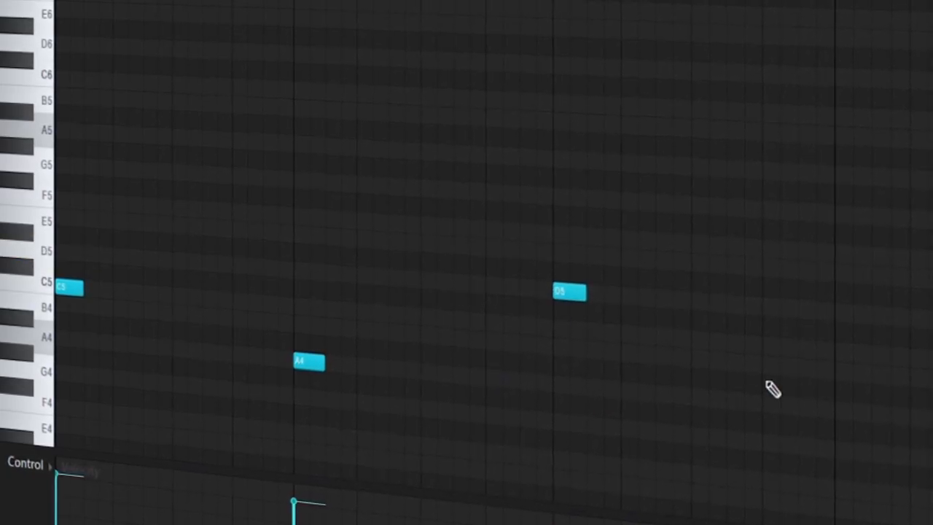
click(830, 461)
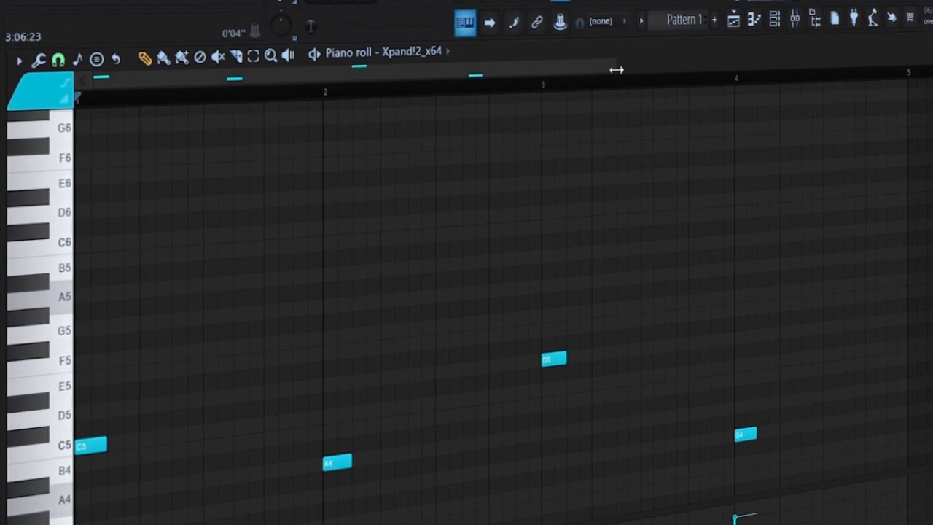
Step: Build triads by adding E5 and G5 above C5 in bar 1, and C5 and E5 above A4 in bar 2
drag(616, 69, 238, 96)
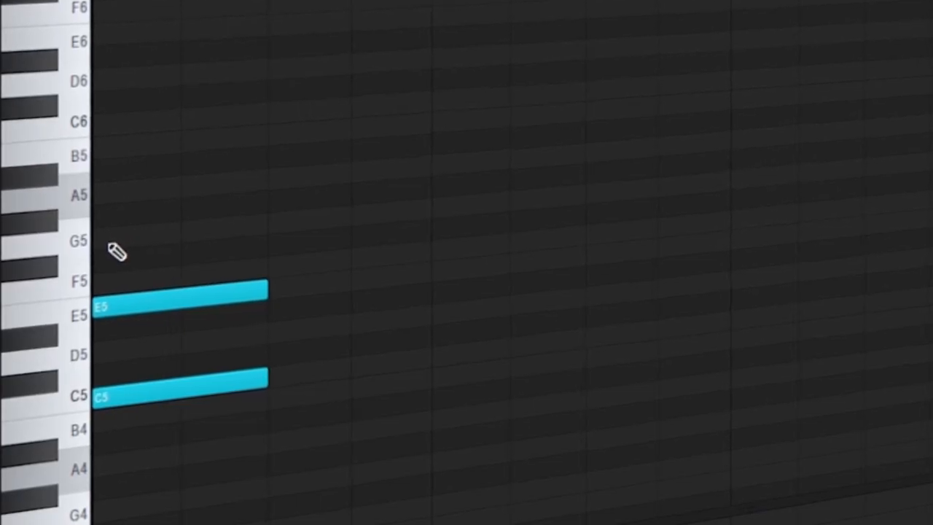
click(117, 251)
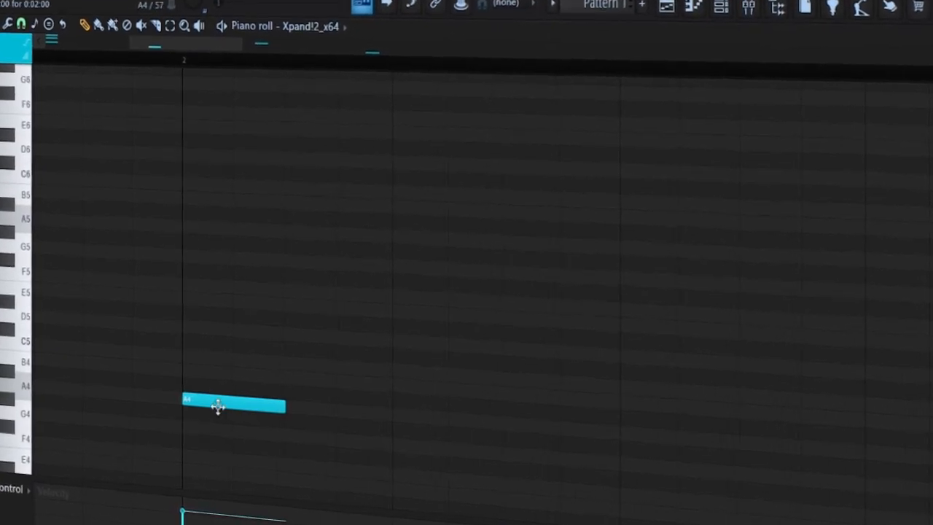
click(189, 346)
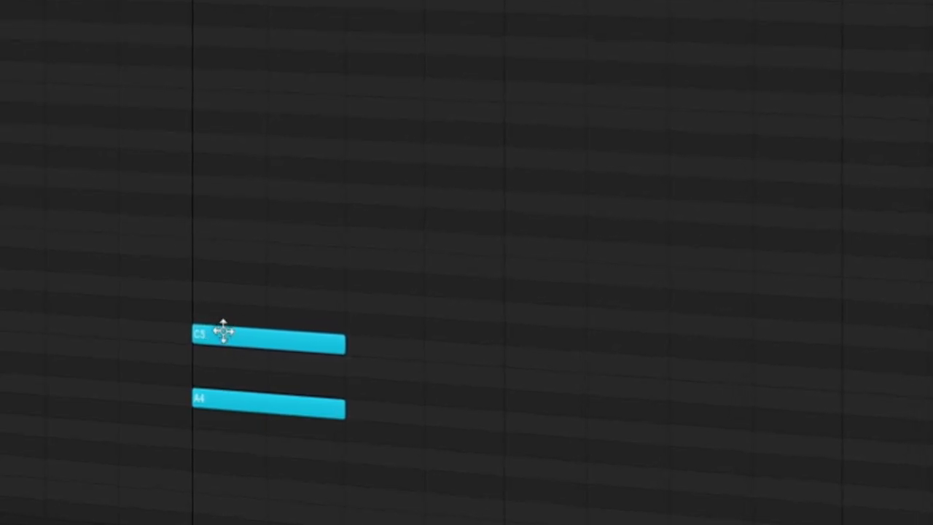
click(198, 248)
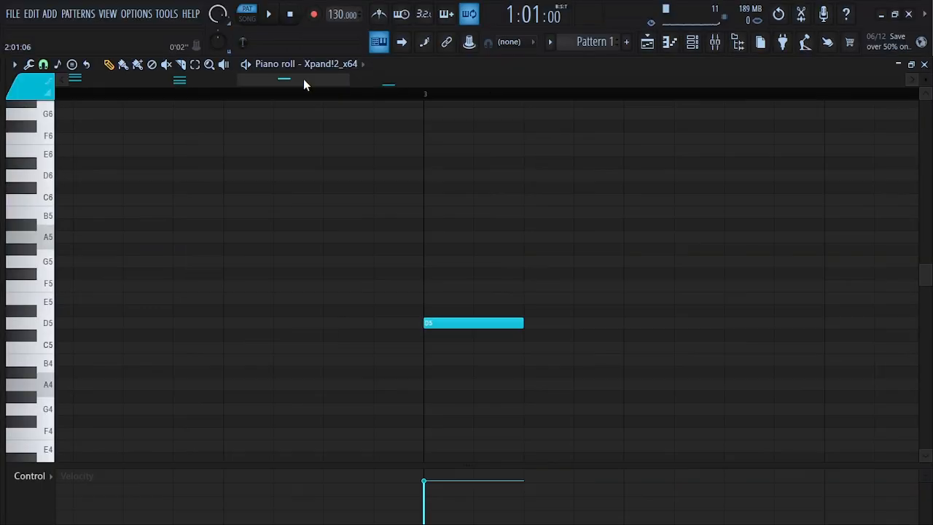
Step: Complete the triads by adding F5 and A5 above D5 in bar 3, and B4 and D5 above G4 in bar 4
drag(303, 79, 327, 78)
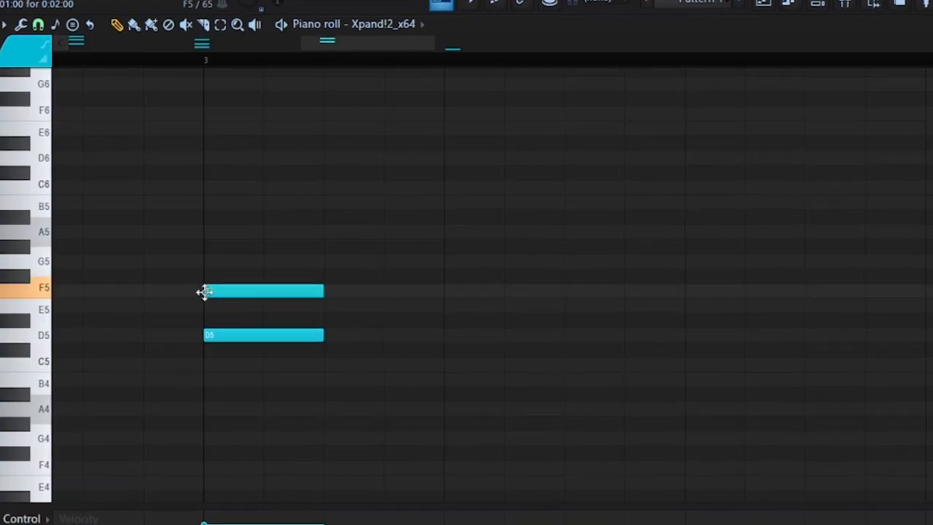
click(204, 287)
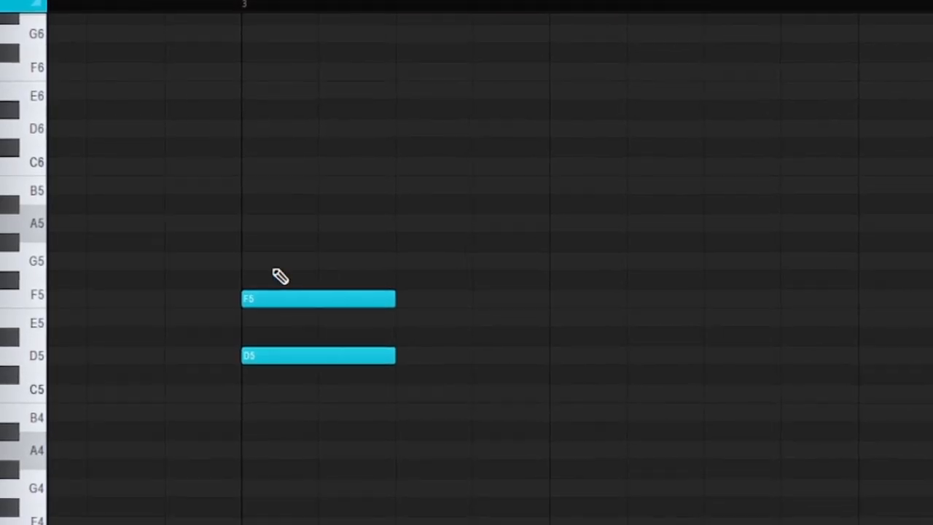
click(255, 222)
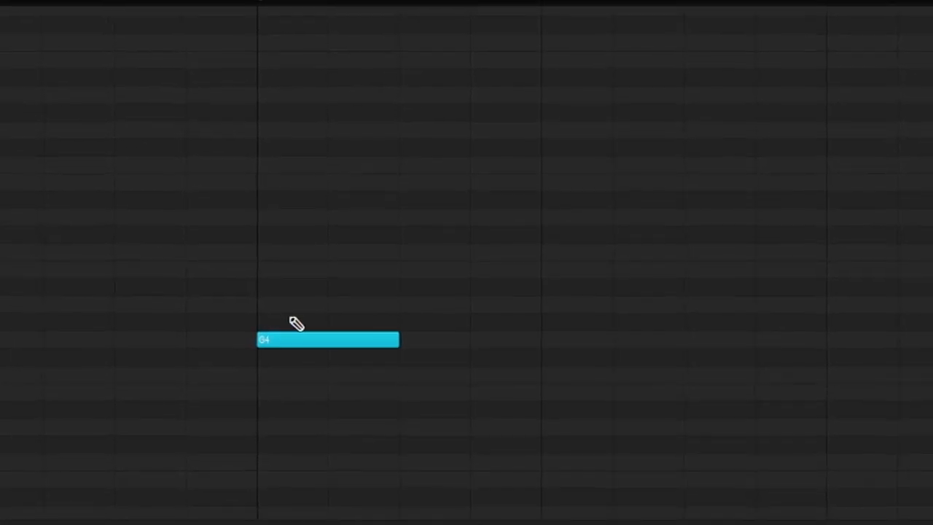
click(303, 277)
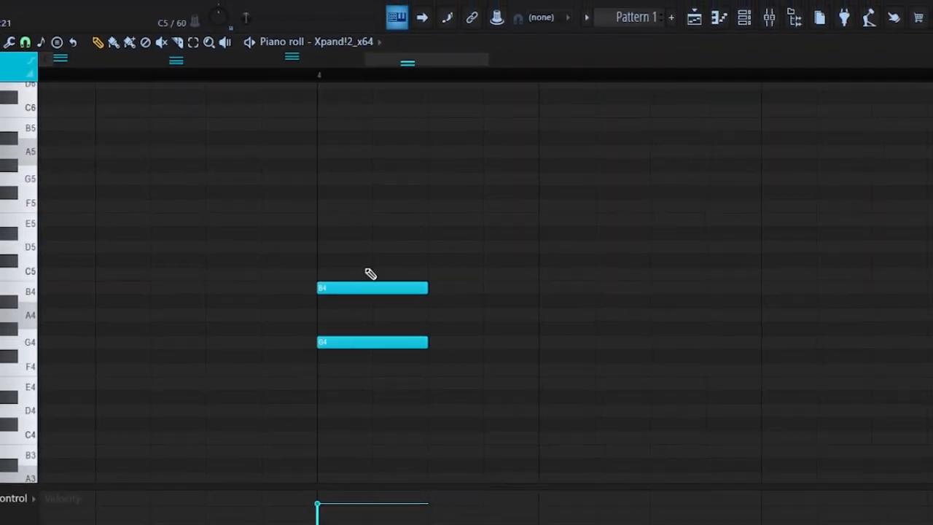
click(375, 246)
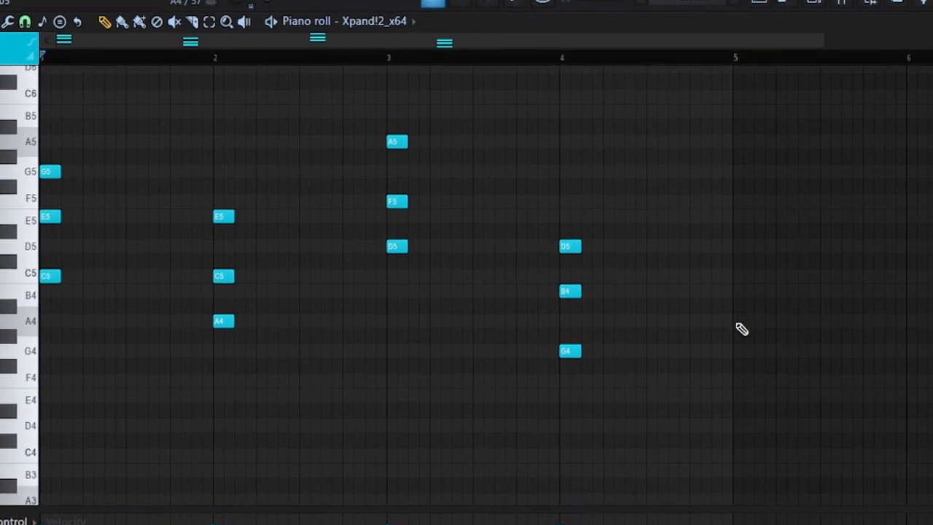
Step: Extend all the chords to full-bar length with Quick Legato, using a temporary A4 note at bar 5 and deleting it
click(707, 319)
key(ctrl+l)
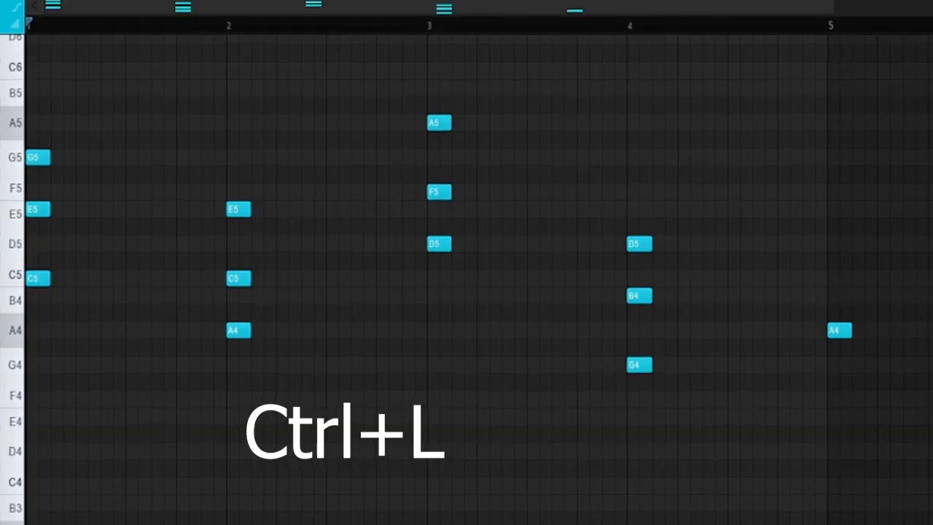
key(ctrl+l)
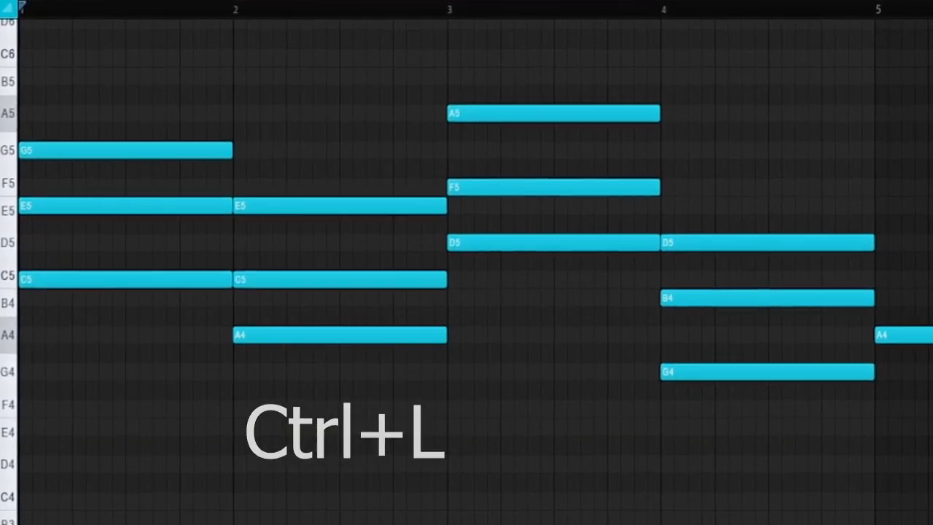
right_click(897, 332)
scroll(604, 370, up, 1)
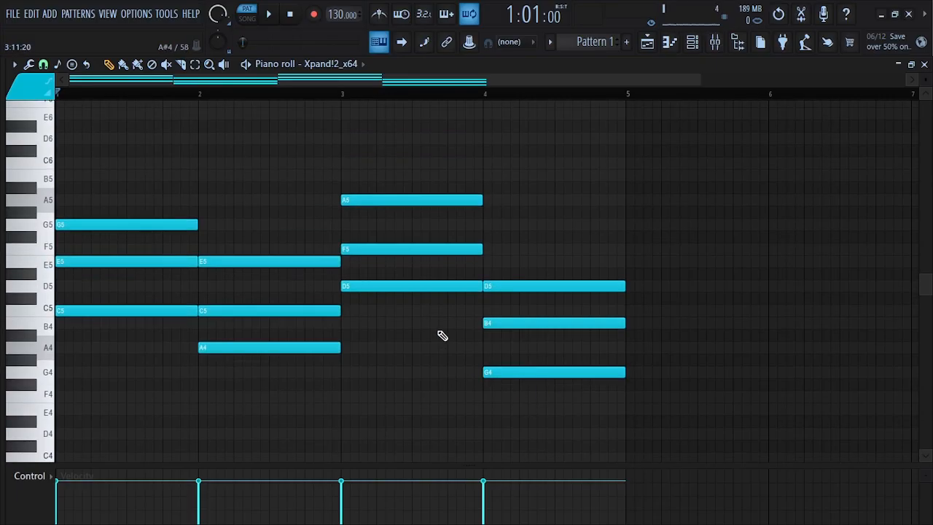
scroll(606, 363, down, 1)
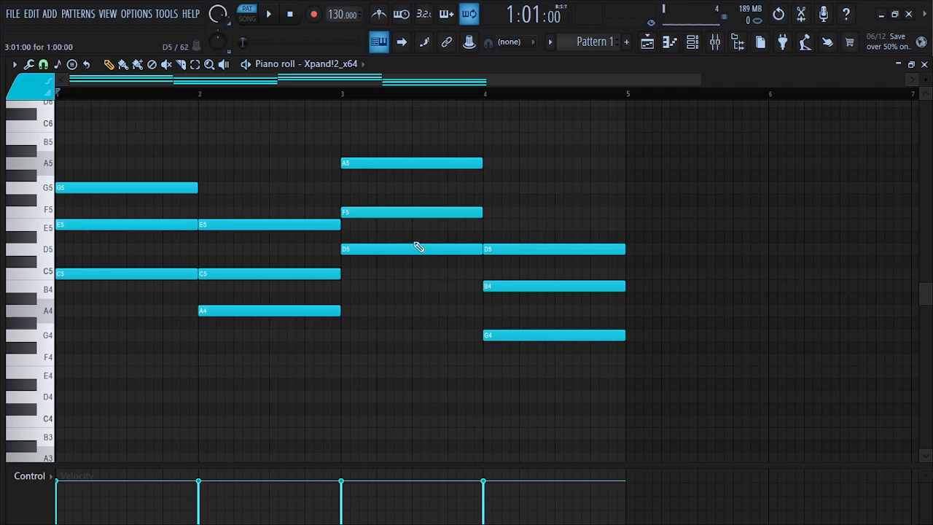
Step: Play back the four-bar triad progression and stop it
key(space)
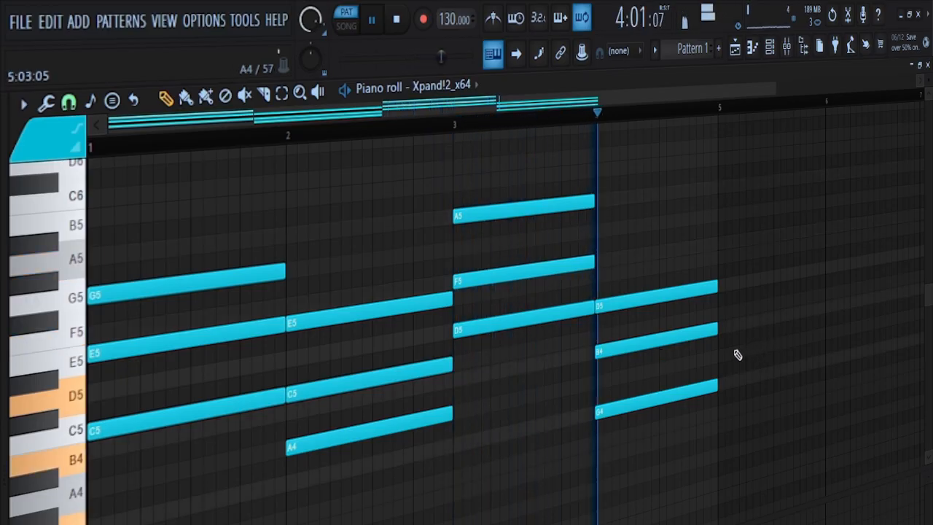
key(space)
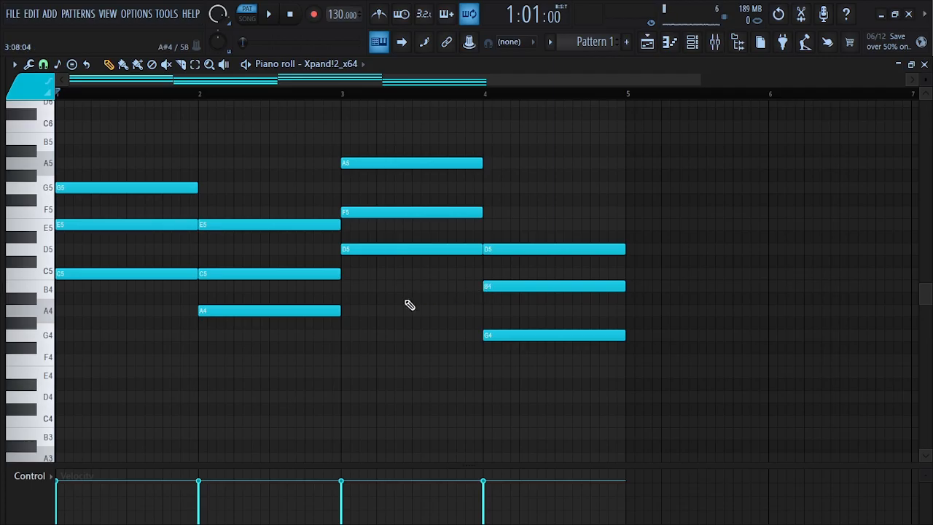
scroll(371, 311, up, 2)
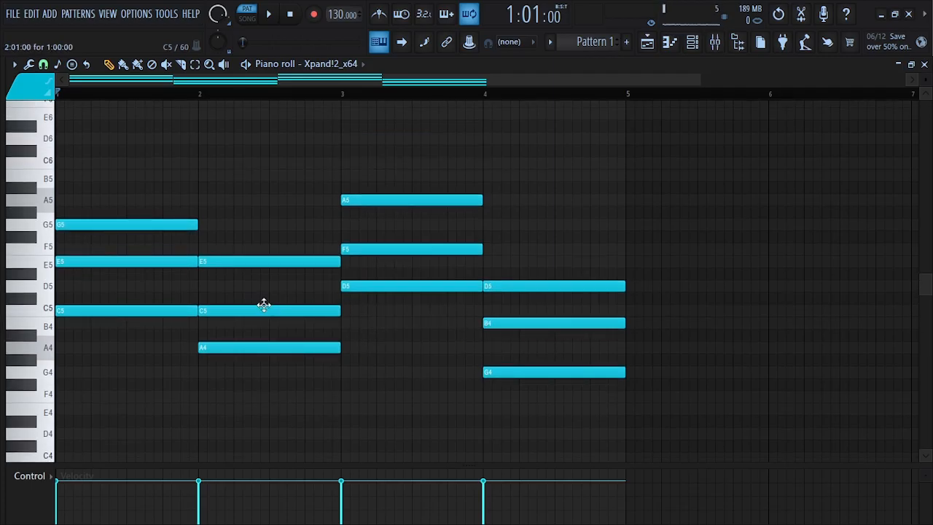
Step: Select the root notes C5, A4, D5 and G4 and duplicate them one octave lower as C4, A3, D4 and G3
scroll(268, 296, down, 4)
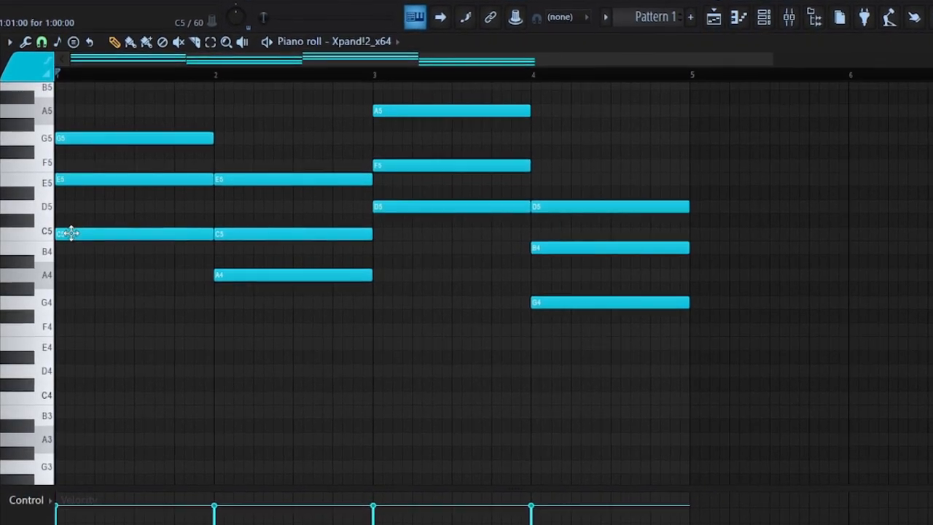
drag(69, 215, 104, 253)
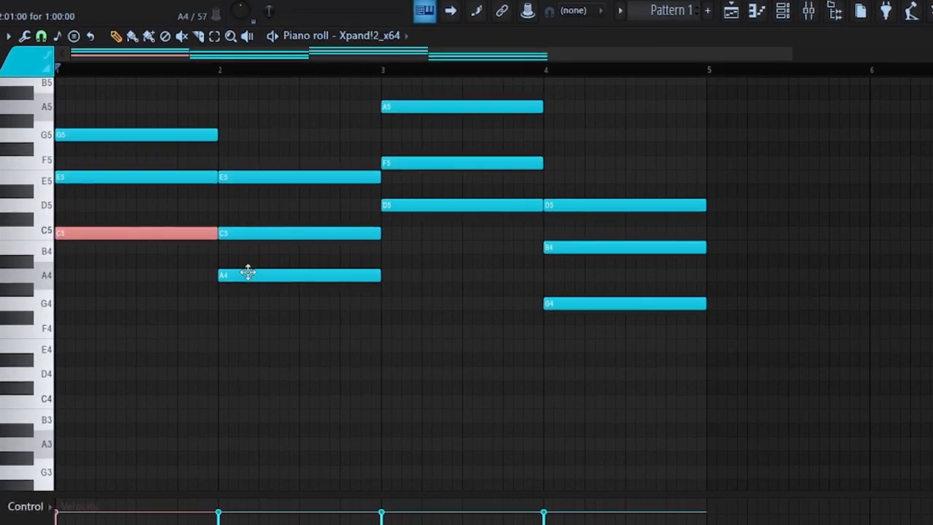
drag(244, 255, 277, 279)
drag(397, 186, 407, 204)
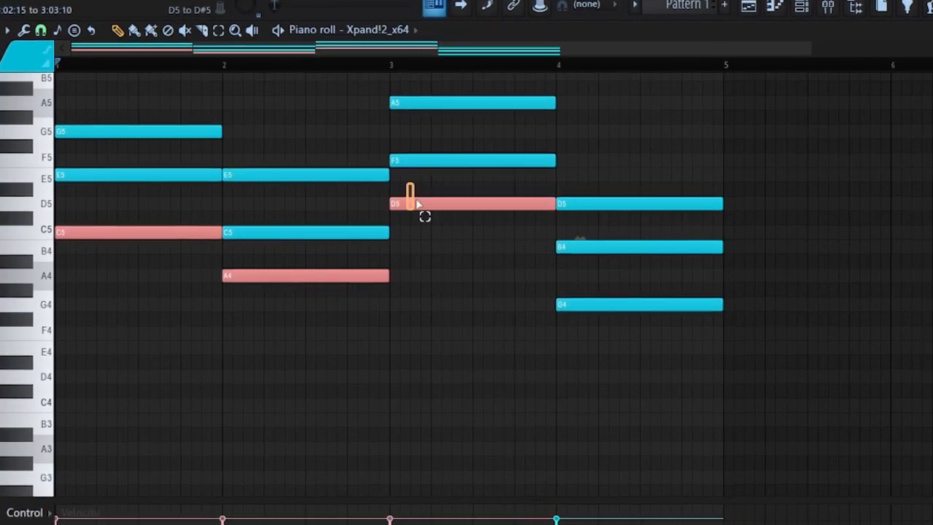
drag(560, 286, 611, 325)
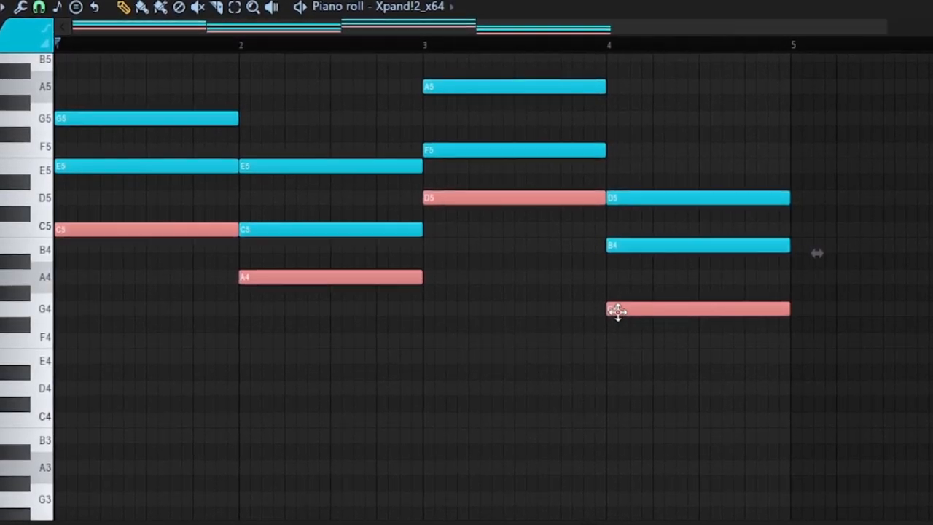
drag(614, 310, 652, 315)
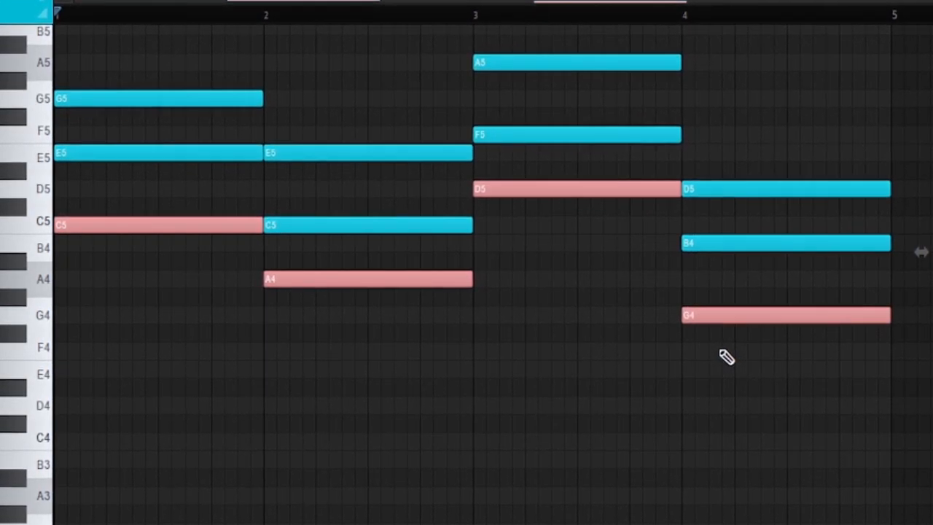
key(ctrl+Down)
scroll(787, 401, down, 3)
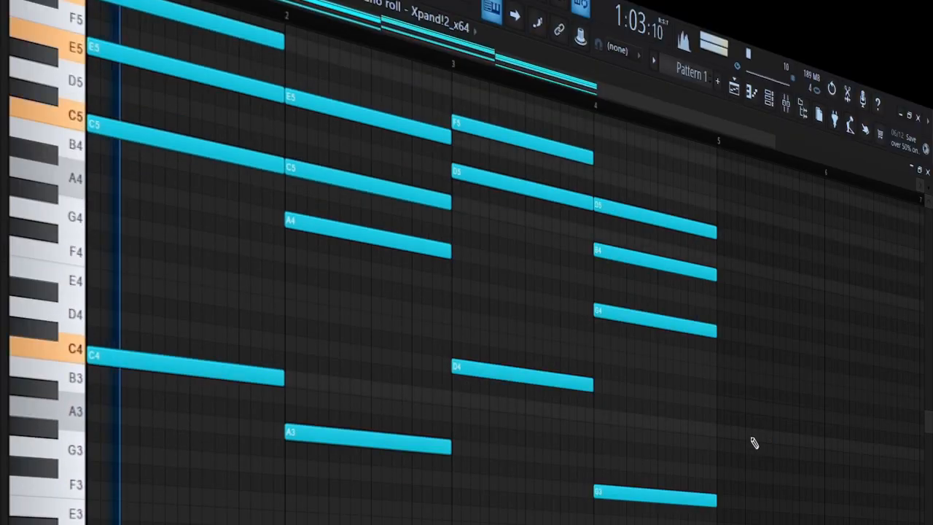
Step: Listen to the progression with the added bass notes and stop playback
scroll(721, 437, up, 2)
scroll(719, 426, down, 2)
scroll(719, 422, up, 1)
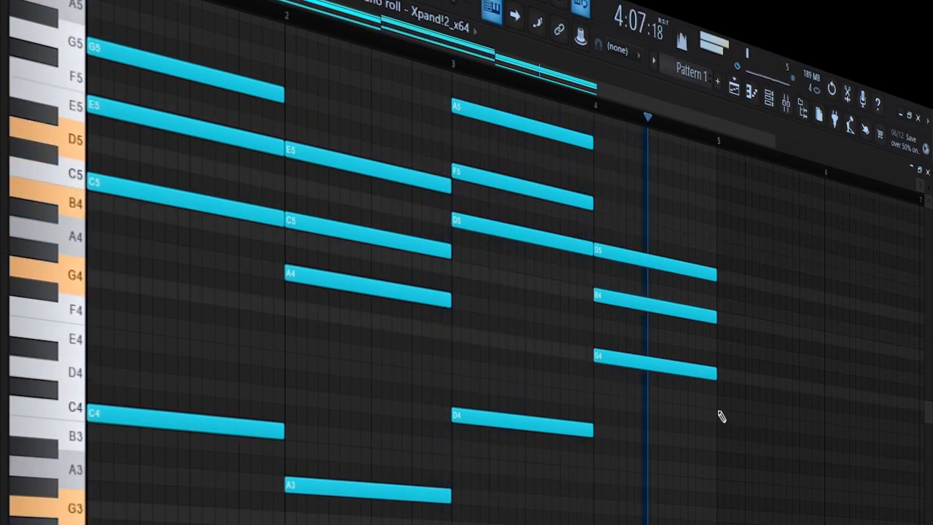
key(space)
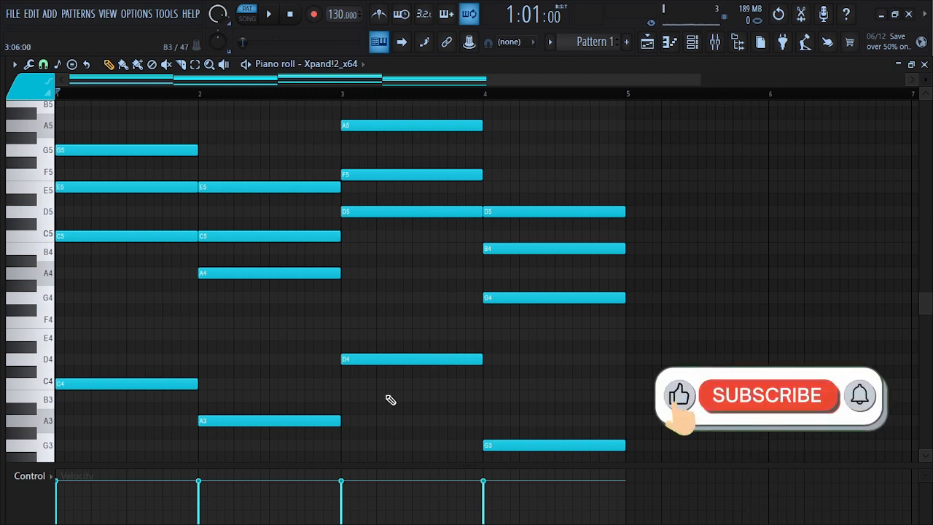
Step: Raise the middle notes E5, C5, F5 and B4 of the four triads by one octave and clear the selection
scroll(390, 394, up, 1)
scroll(253, 386, up, 1)
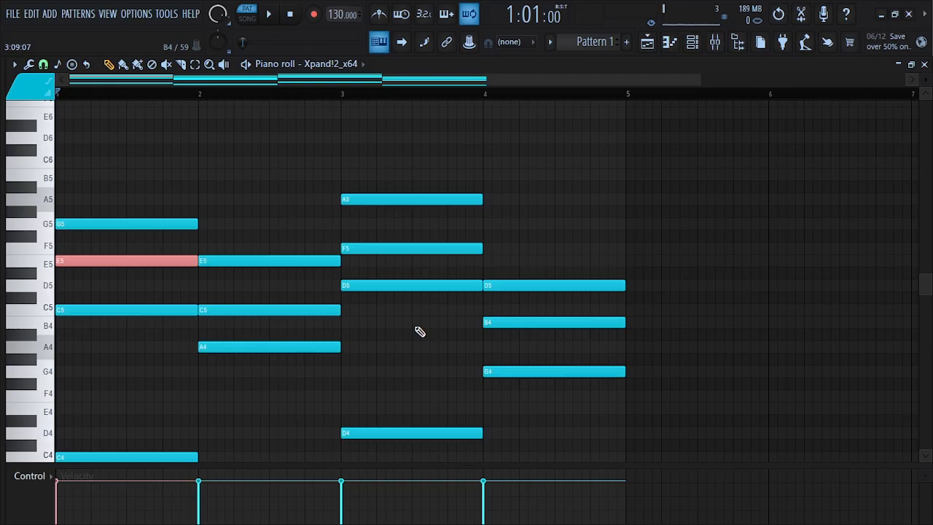
key(ctrl+Up)
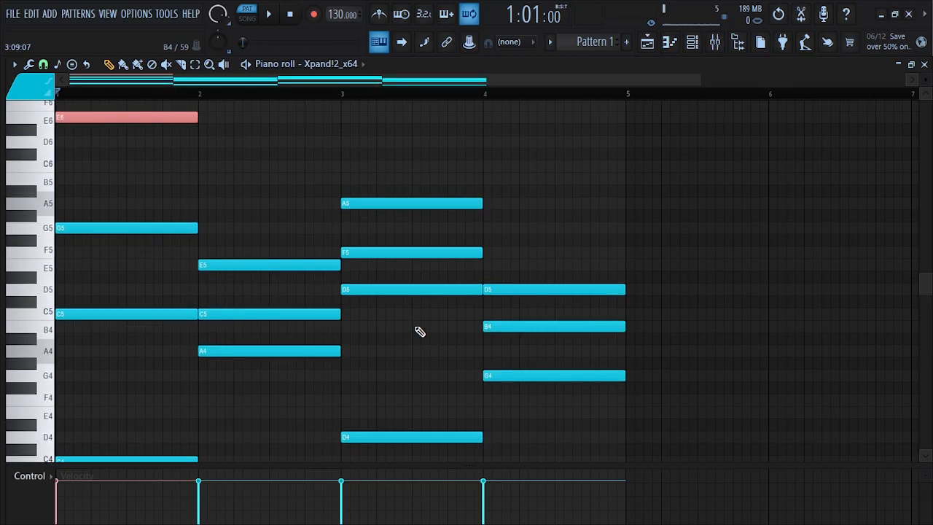
scroll(295, 310, up, 1)
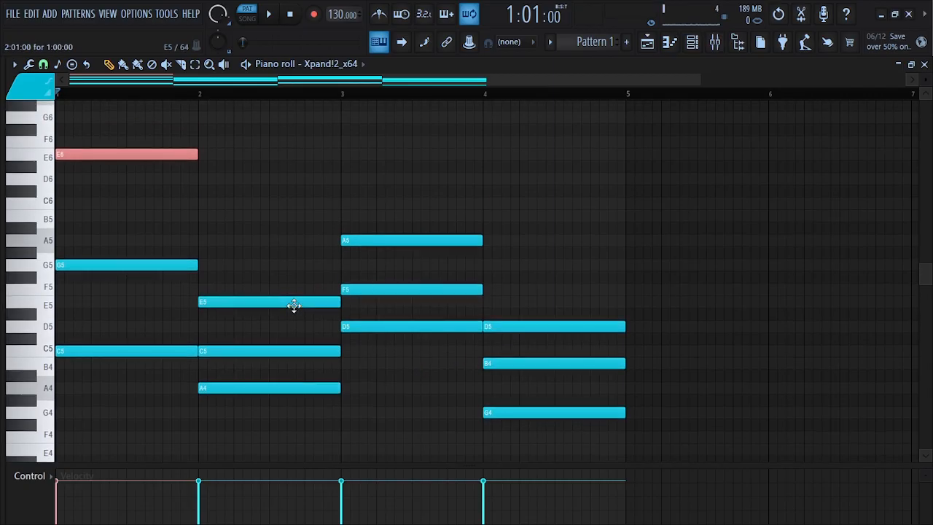
scroll(292, 306, down, 1)
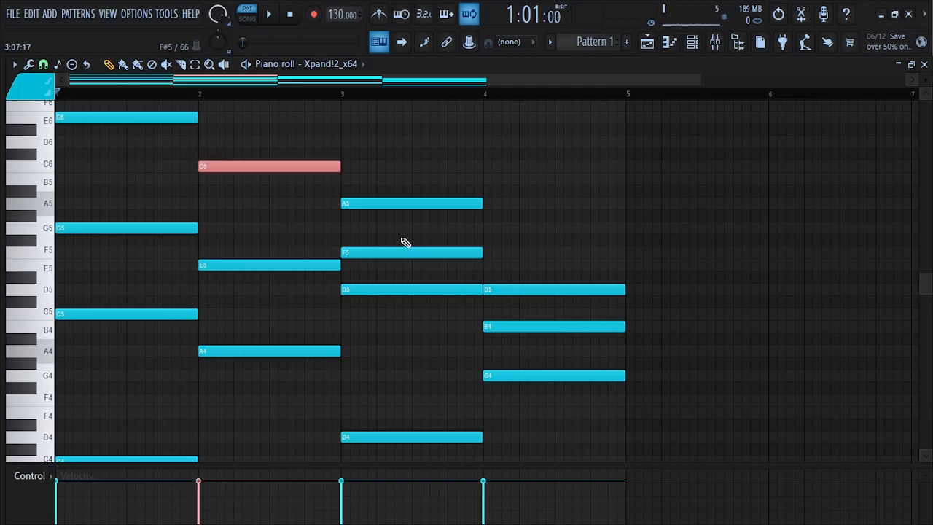
key(ctrl+Up)
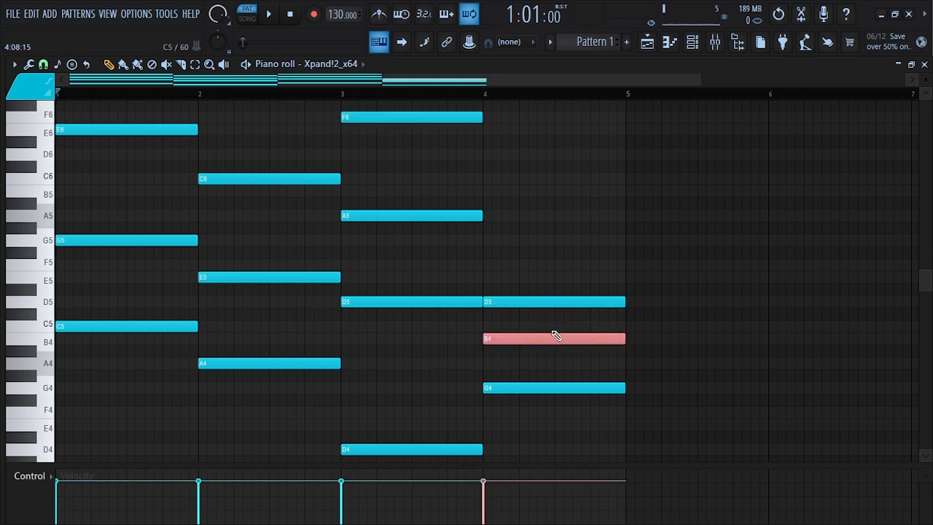
scroll(558, 333, up, 2)
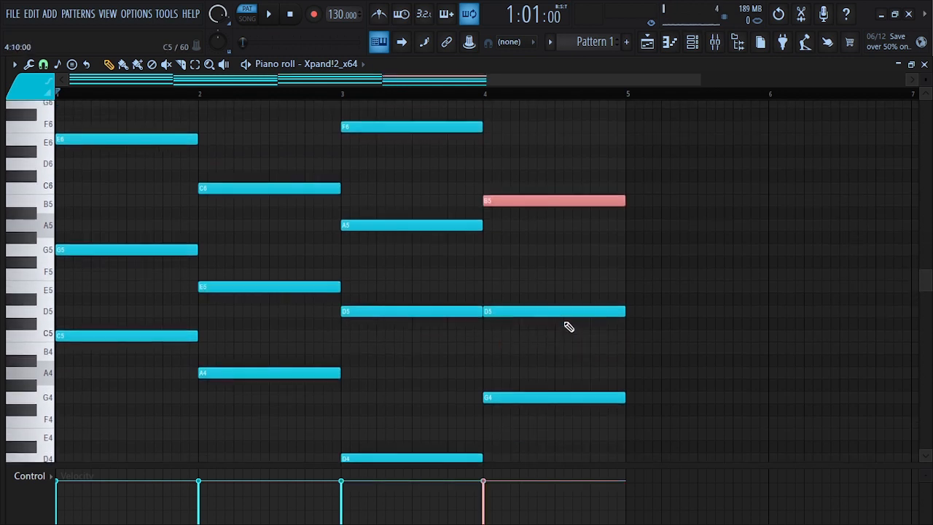
click(668, 315)
right_click(667, 315)
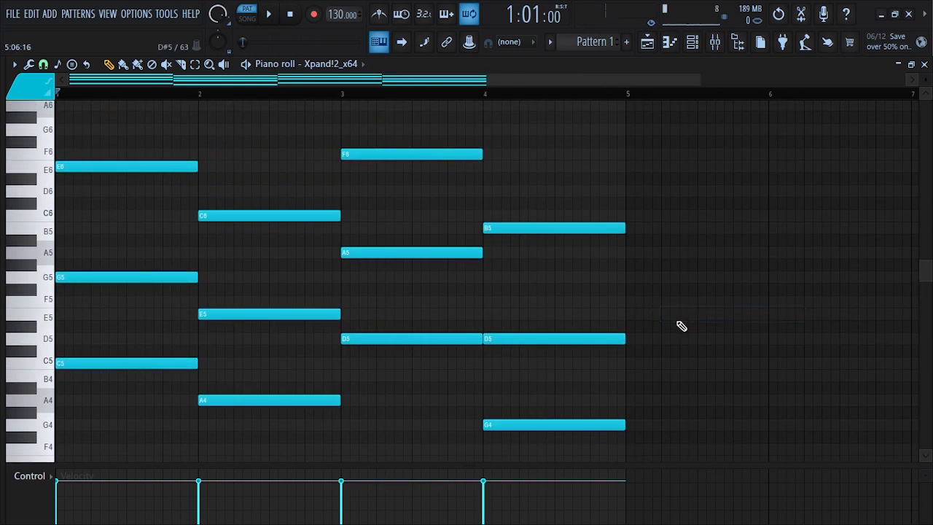
Step: Play back the open-voiced progression and stop it
key(space)
scroll(678, 336, down, 3)
scroll(674, 334, up, 3)
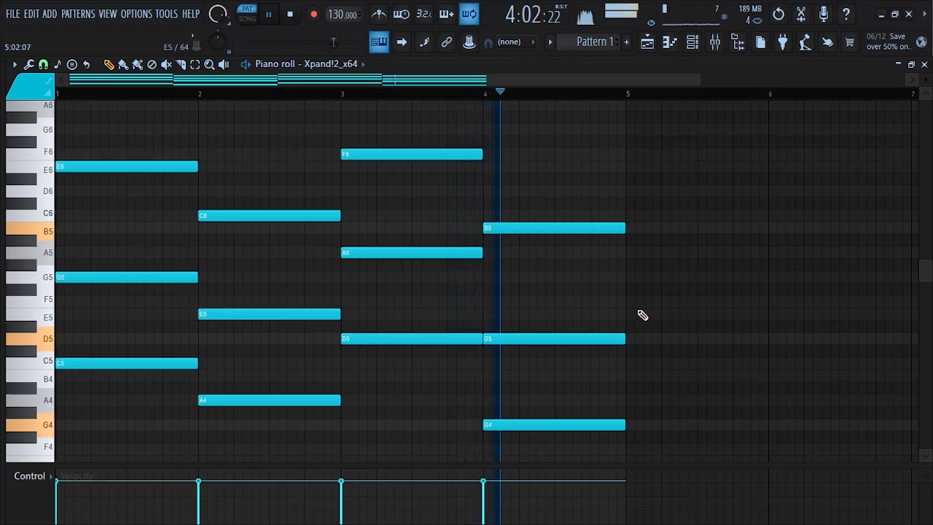
key(space)
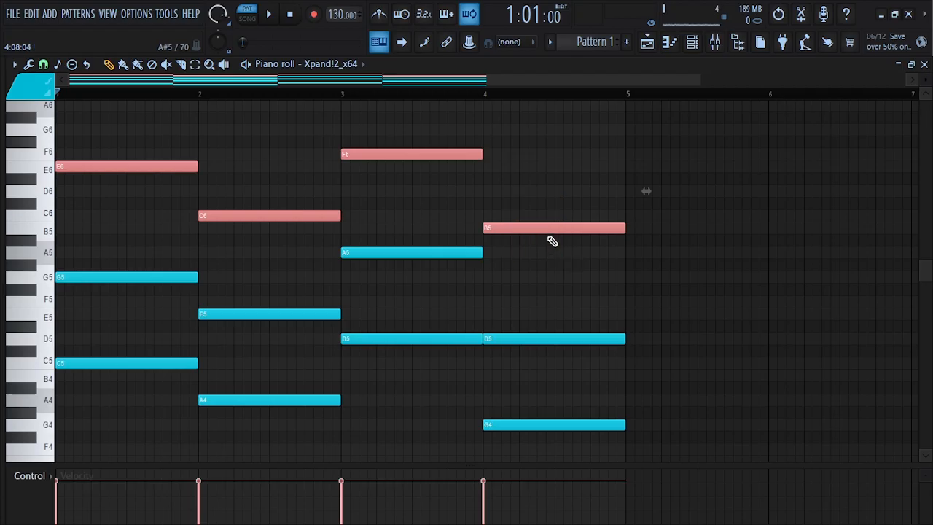
Step: Lower the notes E6, C6, F6 and B5 by one octave and clear the selection
key(ctrl+Down)
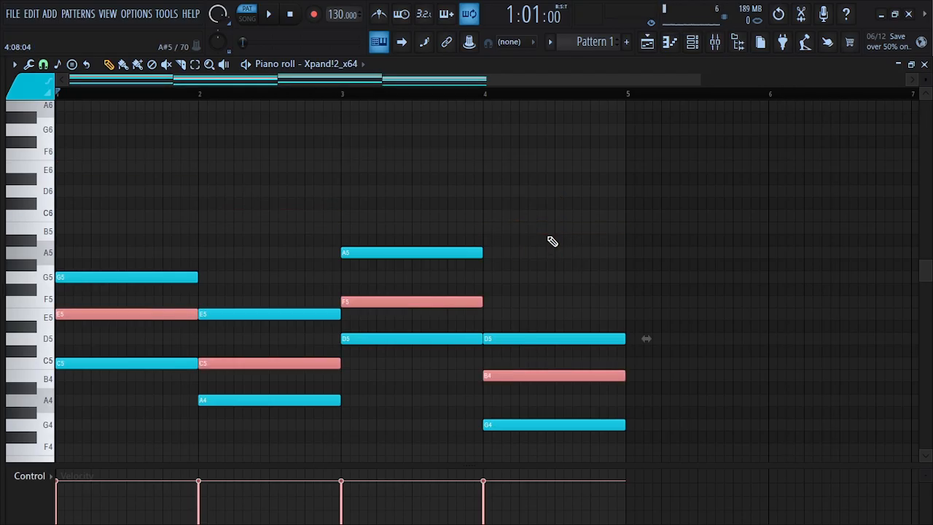
click(633, 277)
right_click(638, 275)
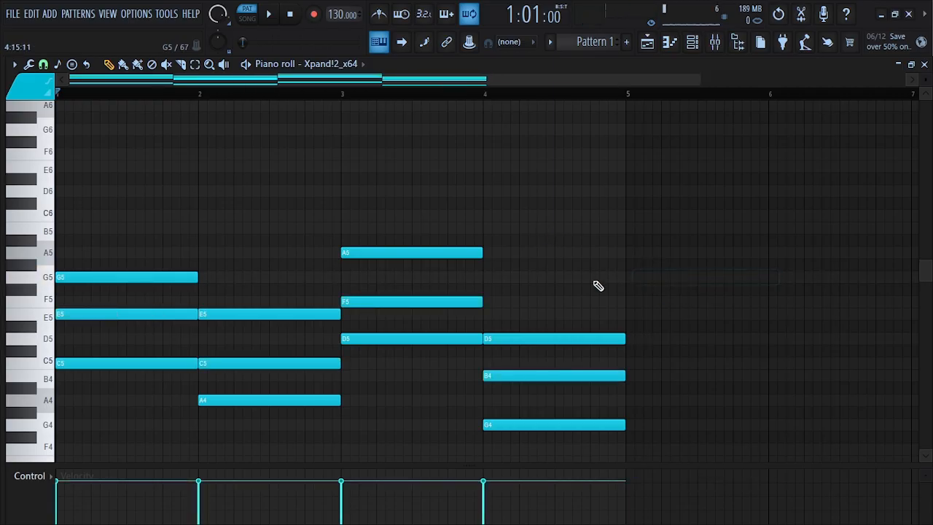
Step: Add full-bar notes on top of the chords: B5 in bar 1, A5 in bar 2, D6 in bar 3 and A5 in bar 4
scroll(248, 313, down, 3)
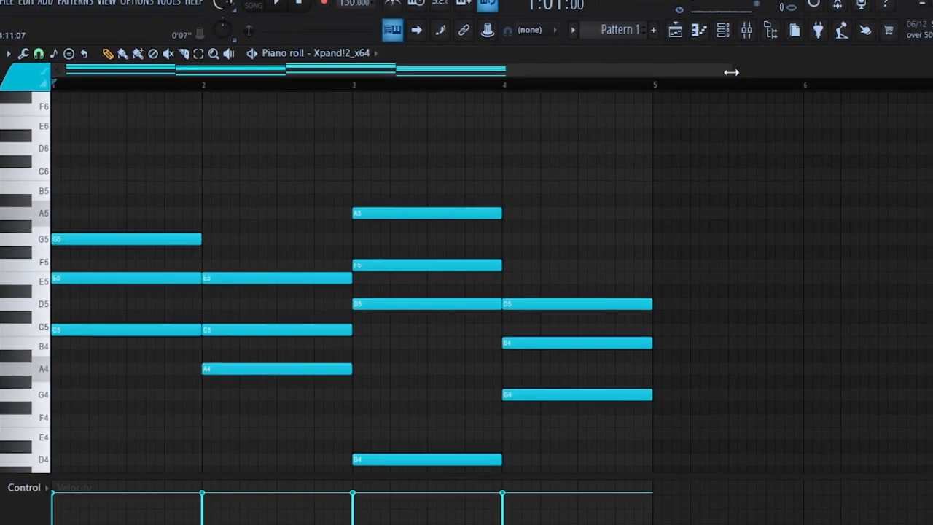
drag(729, 73, 438, 87)
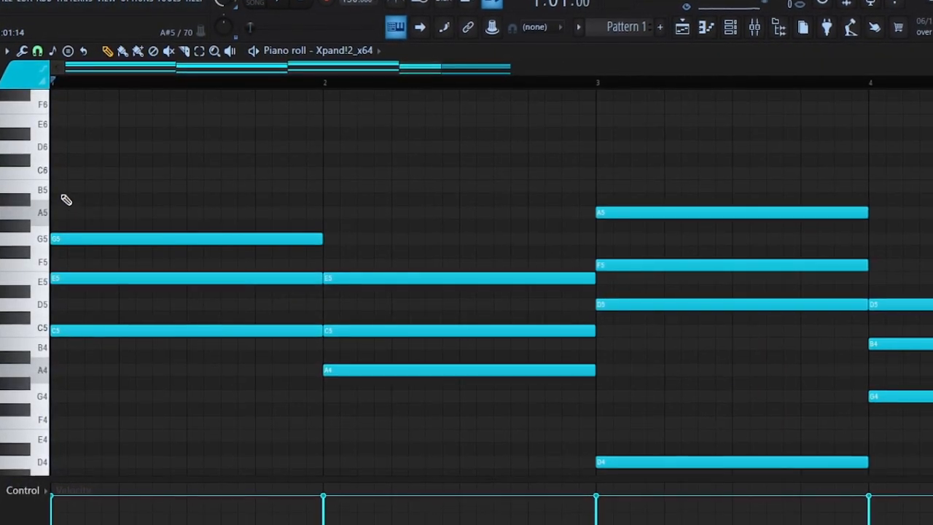
click(56, 188)
drag(195, 187, 323, 186)
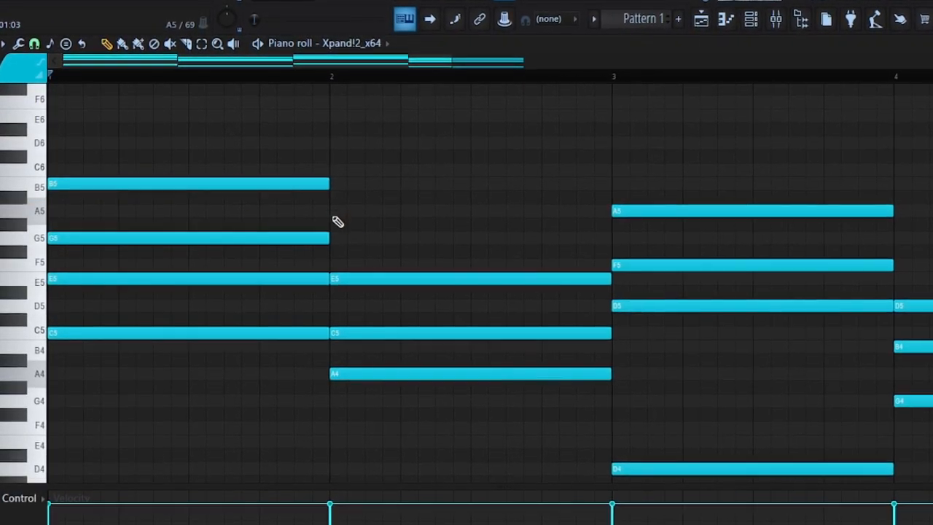
click(343, 212)
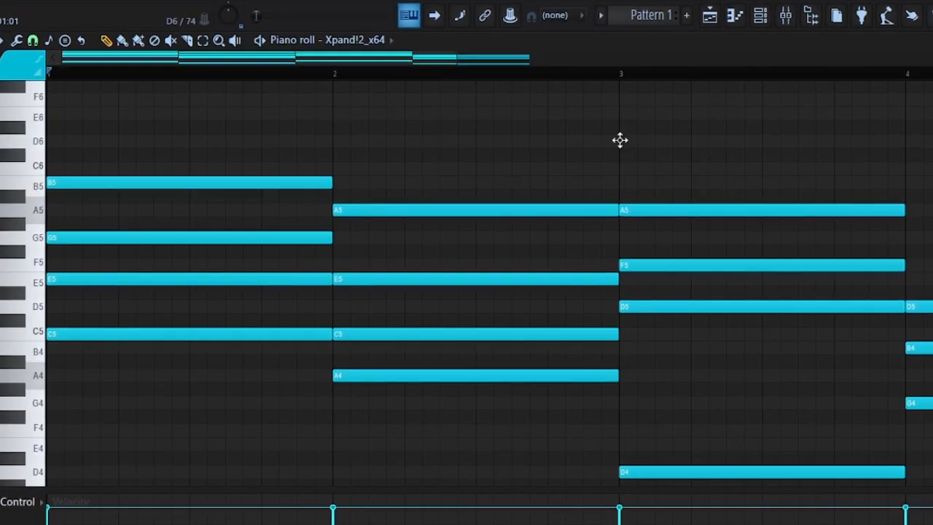
click(619, 140)
drag(415, 58, 556, 67)
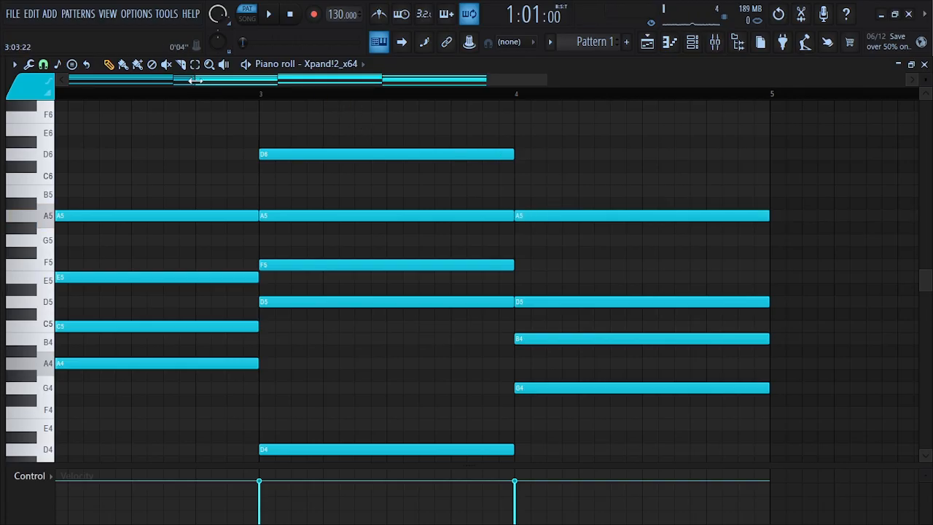
drag(196, 81, 71, 70)
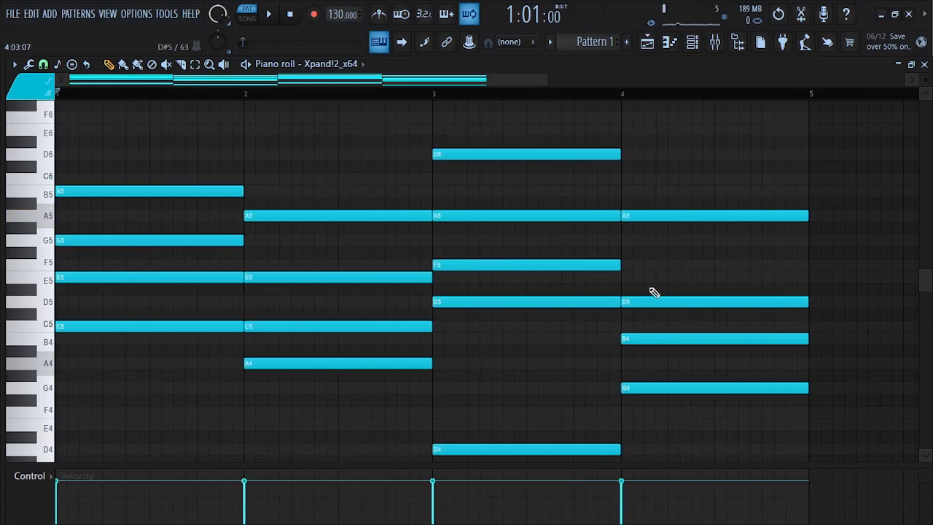
Step: Raise the top note of the bar 1 chord to C6, playing the progression before and after the change
key(space)
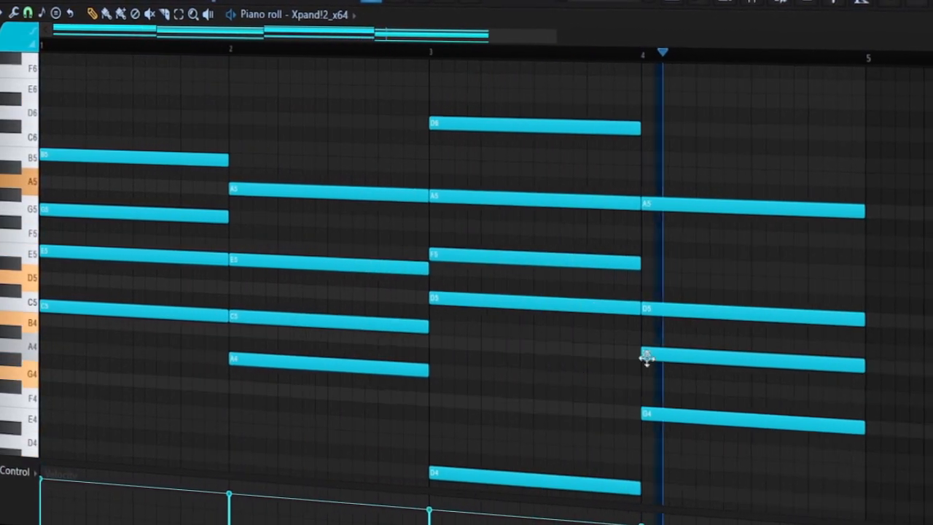
key(space)
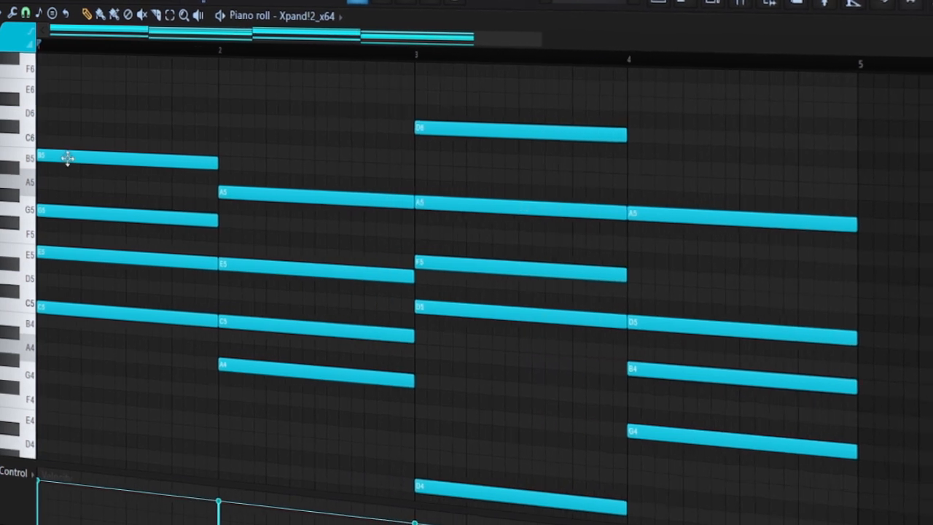
drag(69, 158, 65, 144)
key(space)
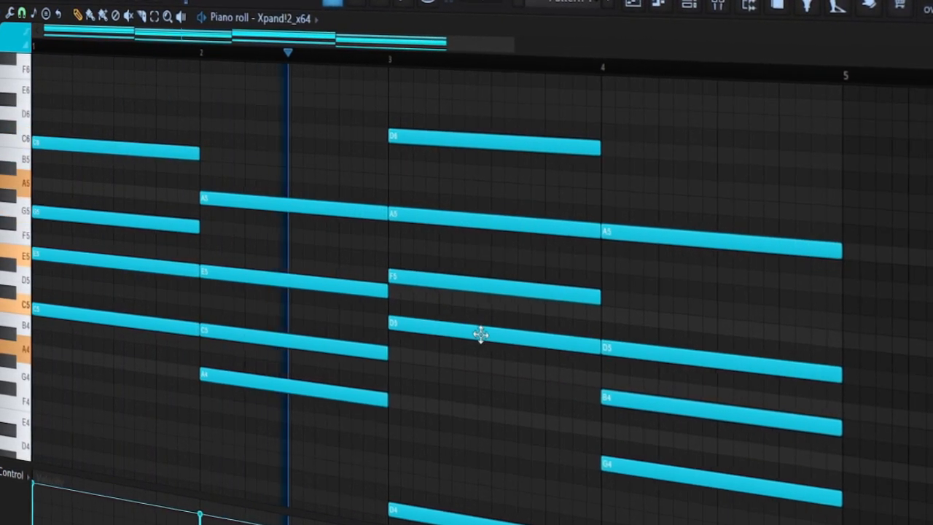
Step: Listen to the progression through the bar 4 chord and stop playback
scroll(481, 333, down, 2)
scroll(569, 334, up, 3)
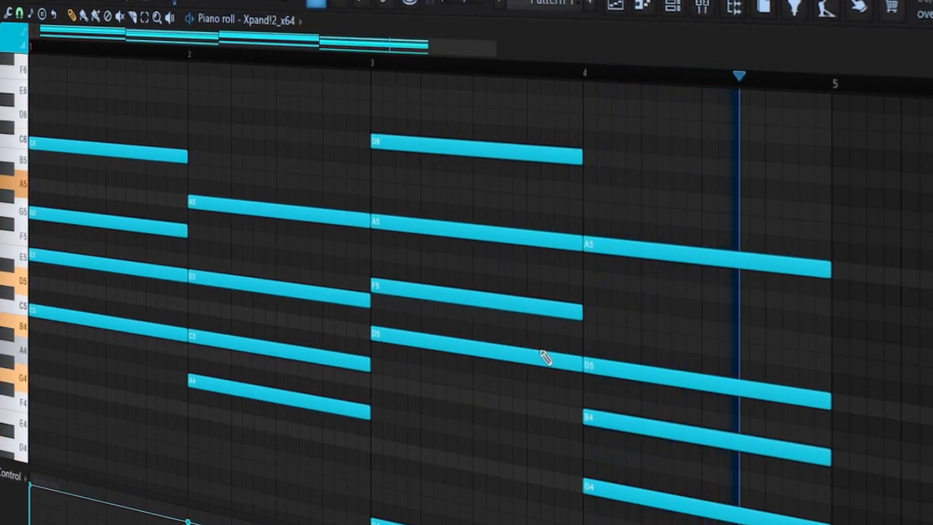
key(space)
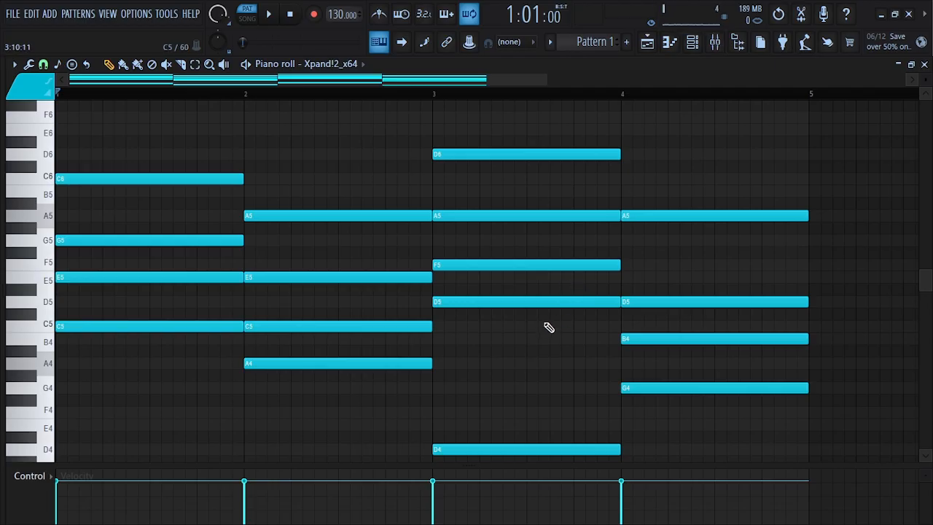
Step: Shrink the velocity lane slightly so the note grid shows the bass notes down to C4
scroll(467, 375, down, 2)
scroll(465, 368, up, 3)
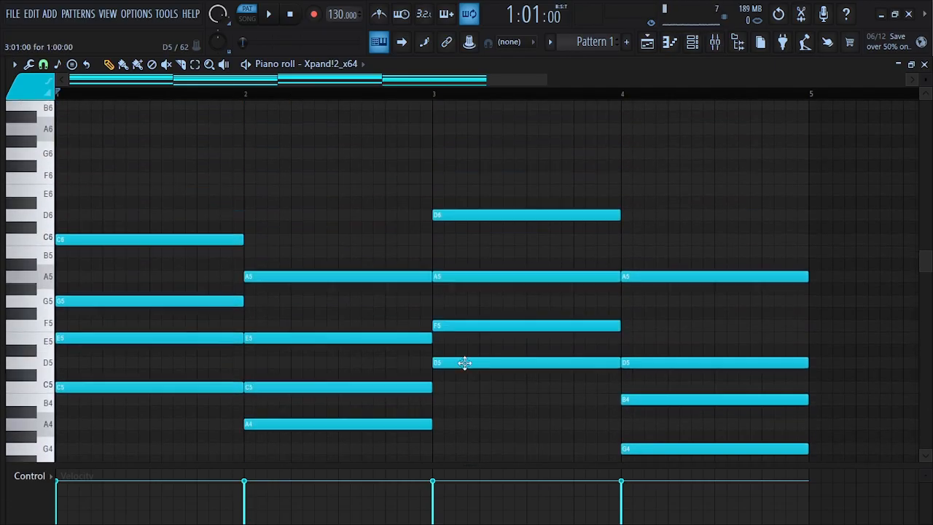
scroll(467, 372, down, 1)
drag(436, 467, 434, 490)
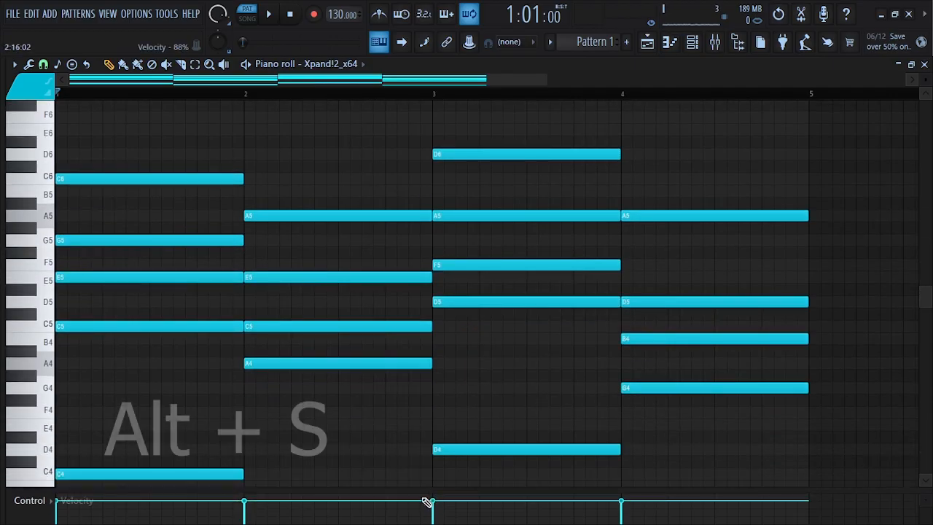
Step: Open the strumizer and stagger each chord's note starts from low to high with a moderate positive start time strength, keeping end time neutral
key(alt+s)
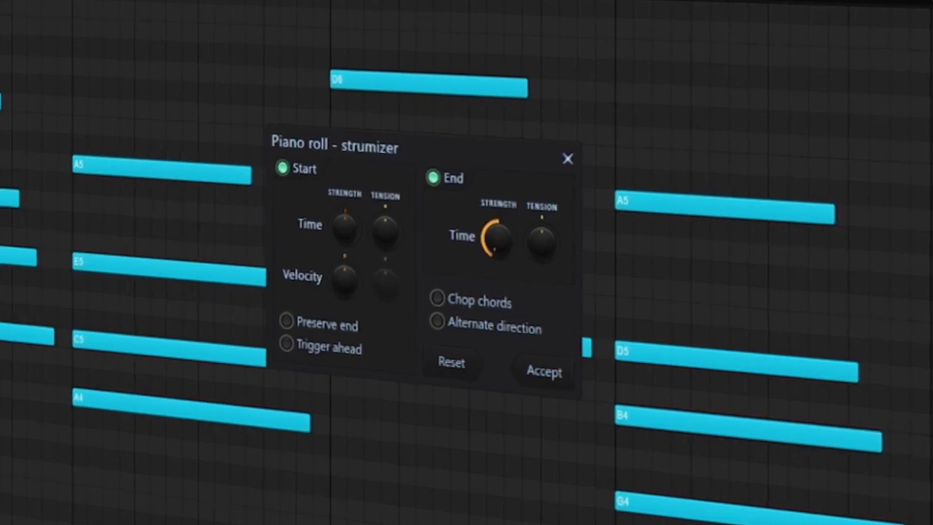
drag(504, 239, 504, 196)
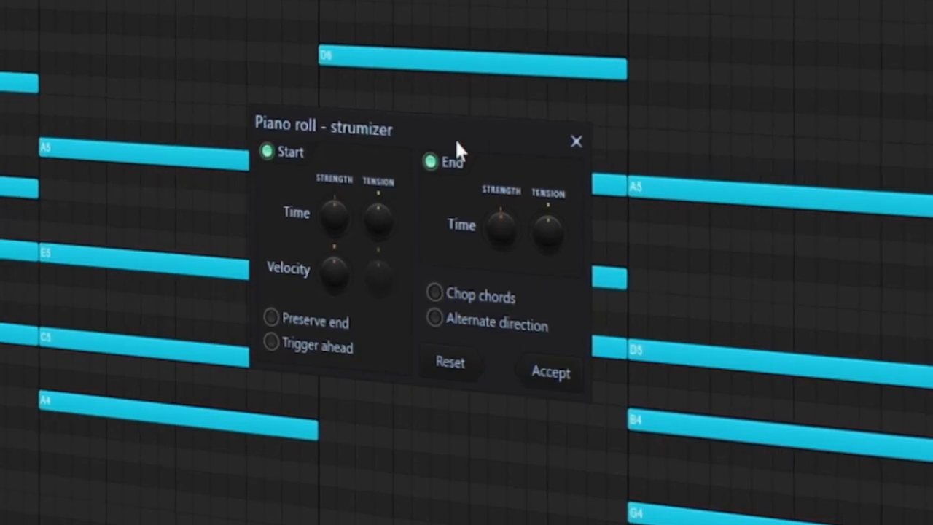
drag(455, 138, 354, 134)
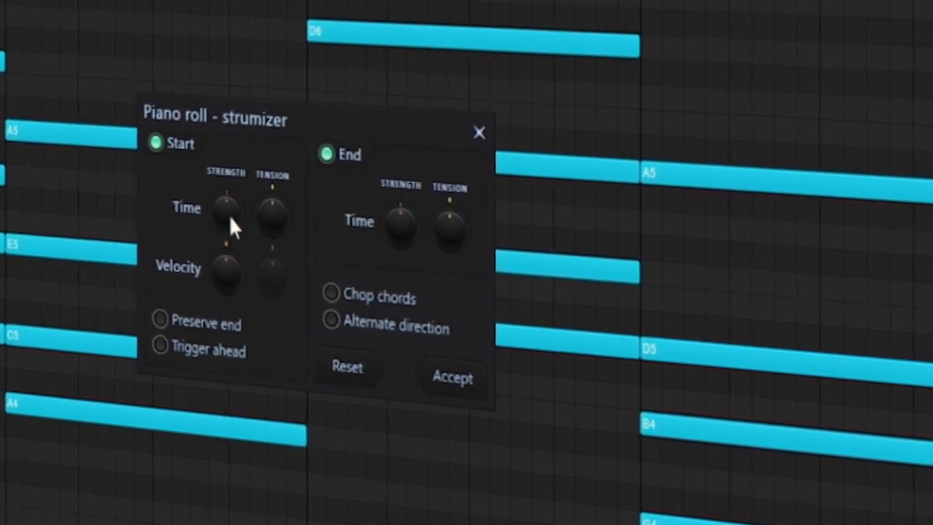
drag(219, 212, 188, 180)
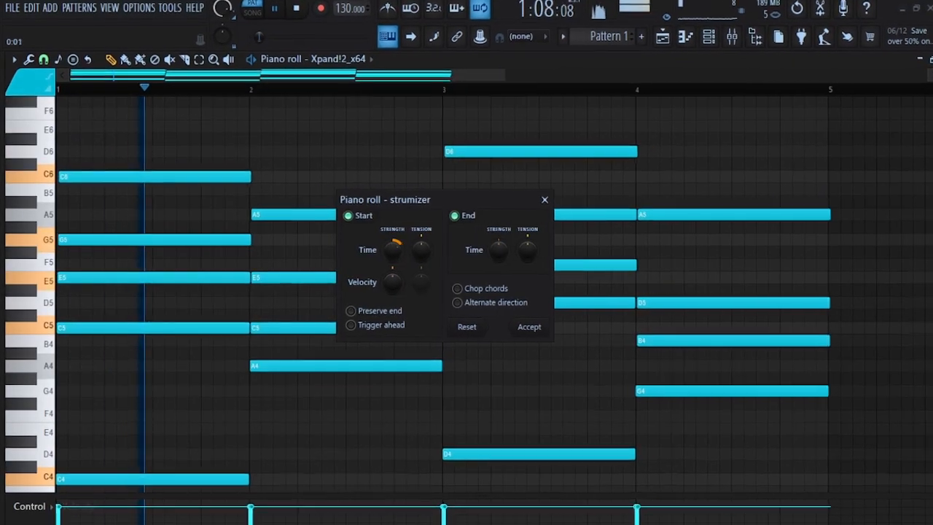
drag(398, 250, 443, 246)
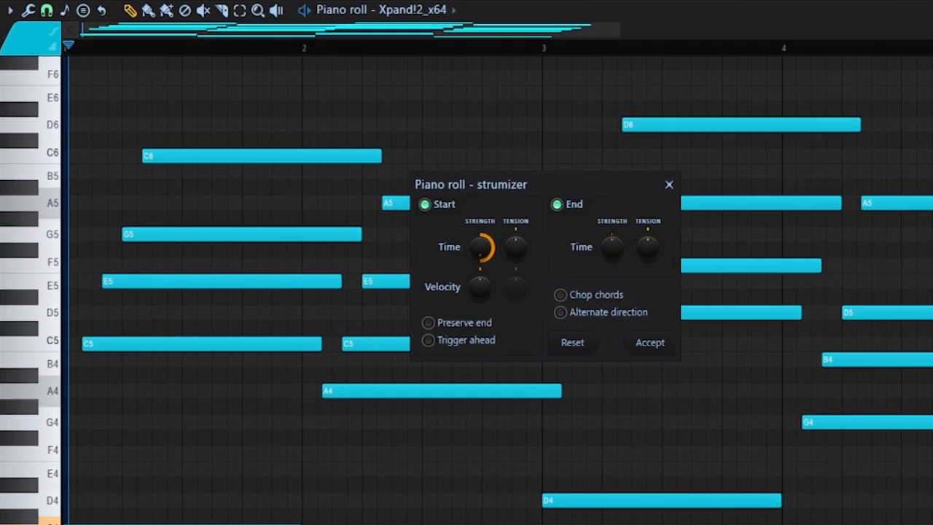
drag(486, 247, 508, 239)
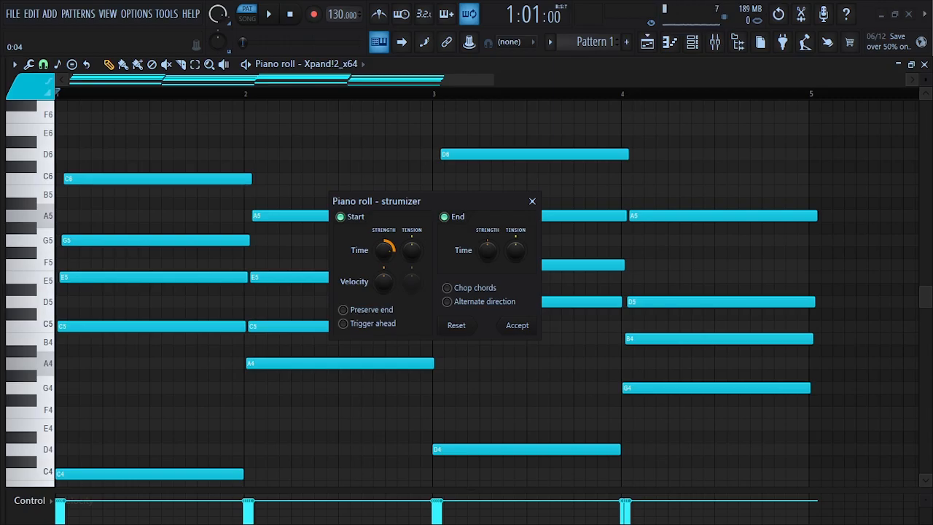
Step: Play back the strummed chords and stop, moving the strumizer window clear of the notes
key(space)
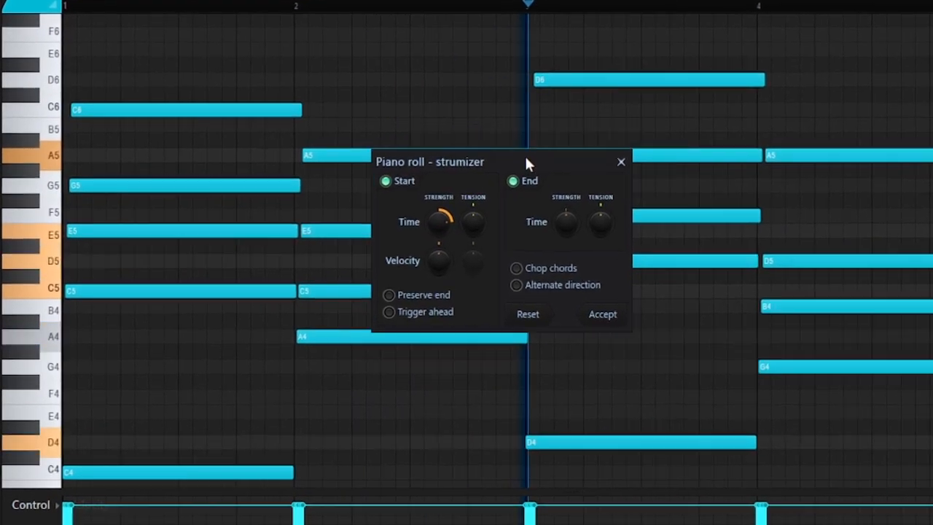
drag(528, 163, 419, 272)
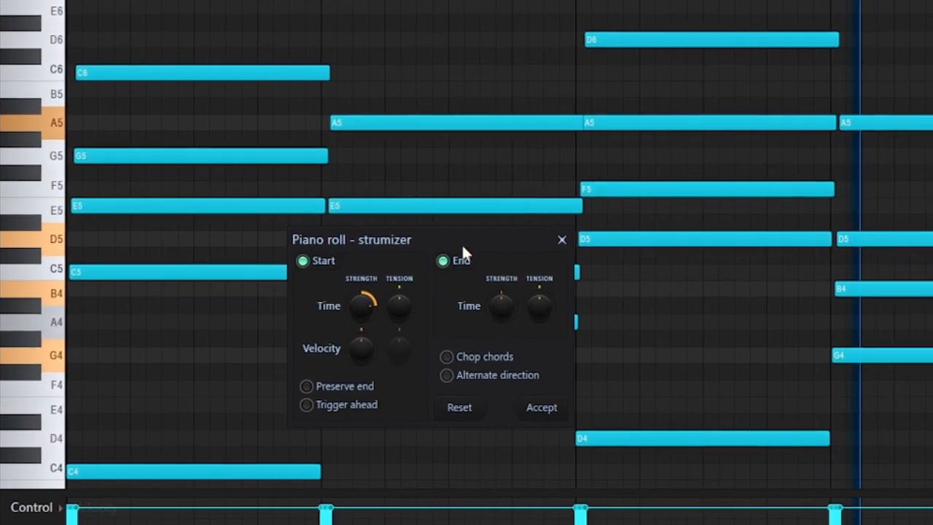
drag(488, 223, 517, 193)
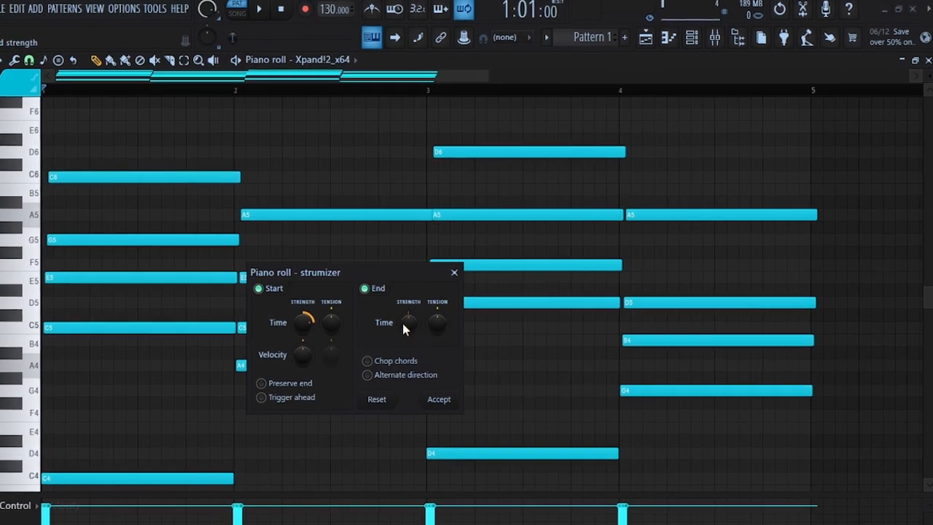
Step: Set a negative end time strength in the strumizer so higher chord notes end earlier, and play the result
drag(414, 321, 389, 314)
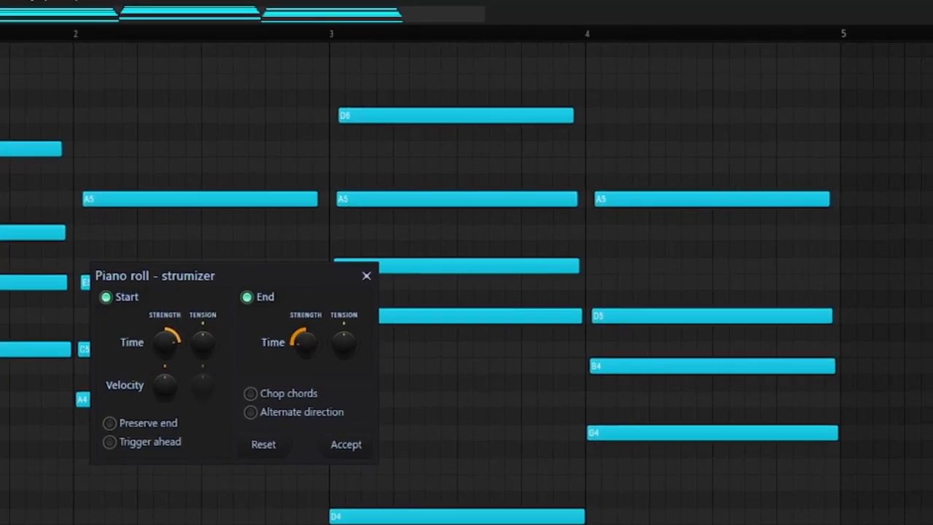
drag(306, 278, 280, 203)
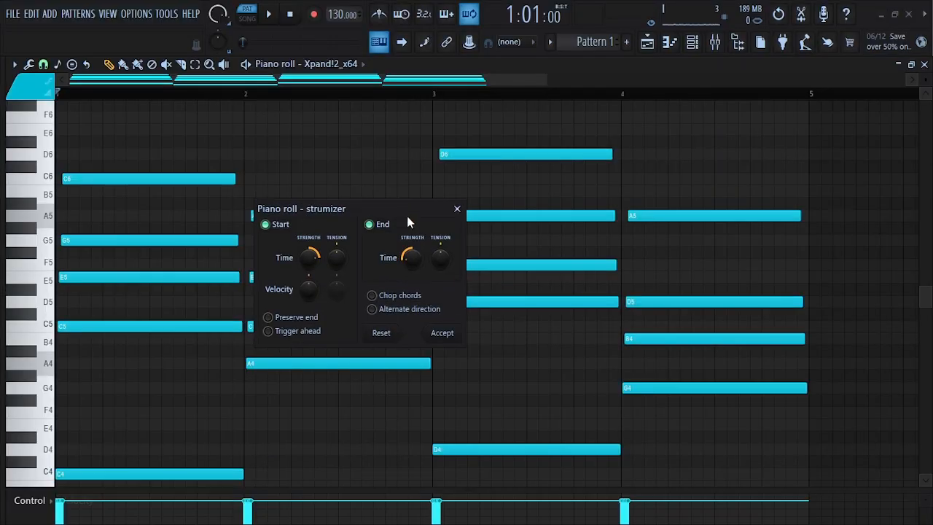
key(space)
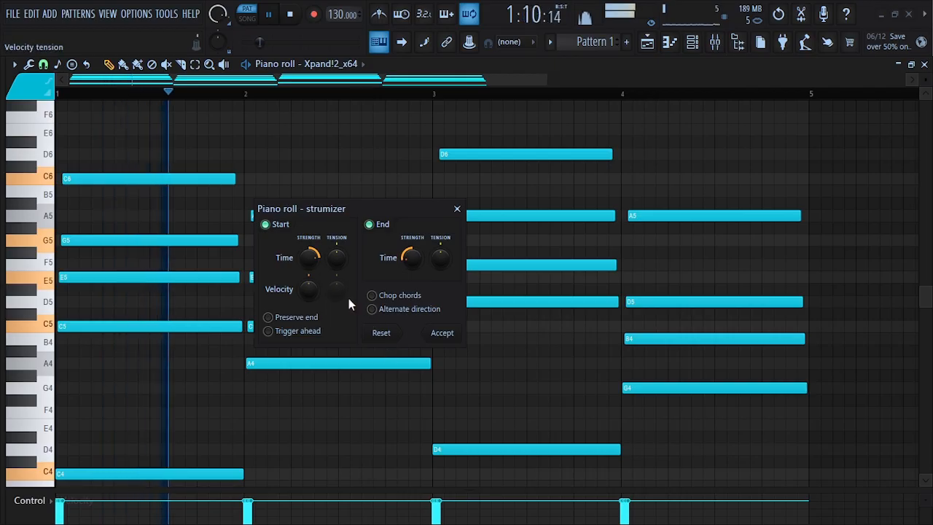
Step: Raise the strumizer's start velocity strength so velocities decrease toward the higher notes of each chord, and accept the strum
drag(391, 204, 397, 310)
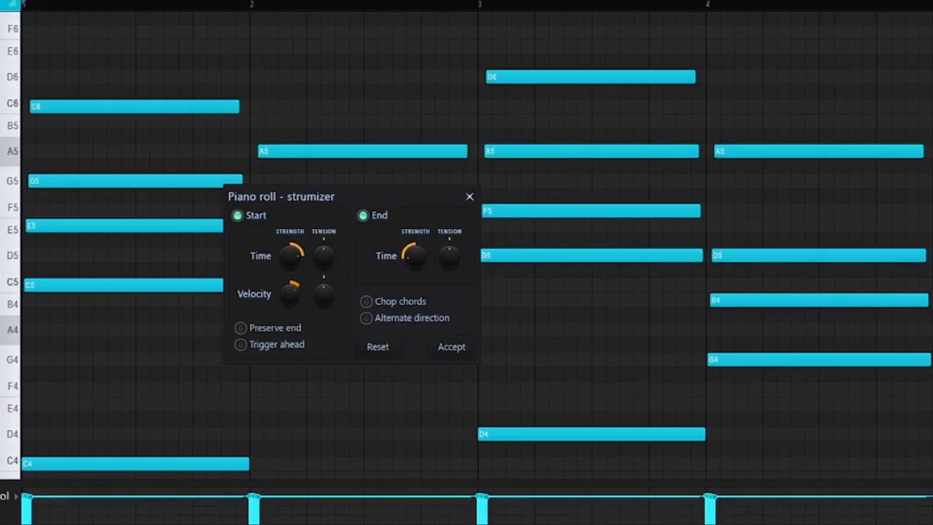
drag(291, 294, 291, 277)
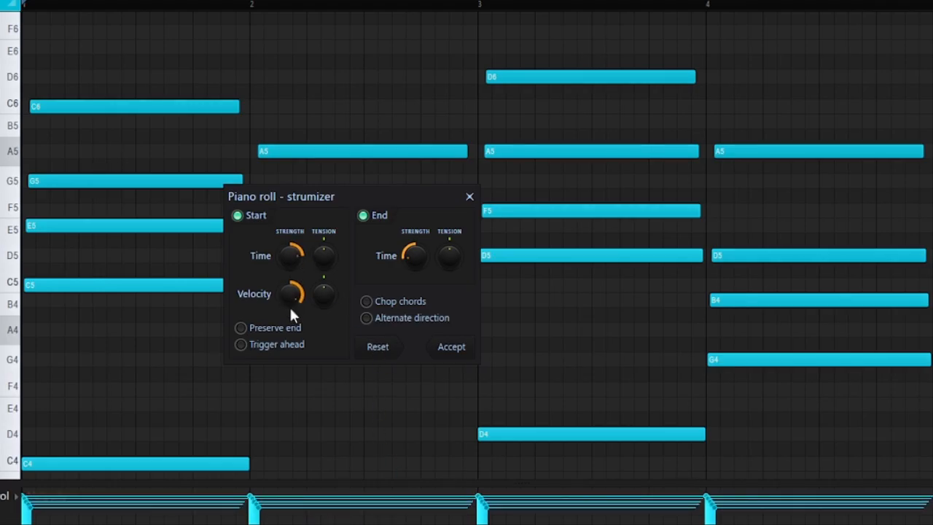
drag(291, 310, 291, 286)
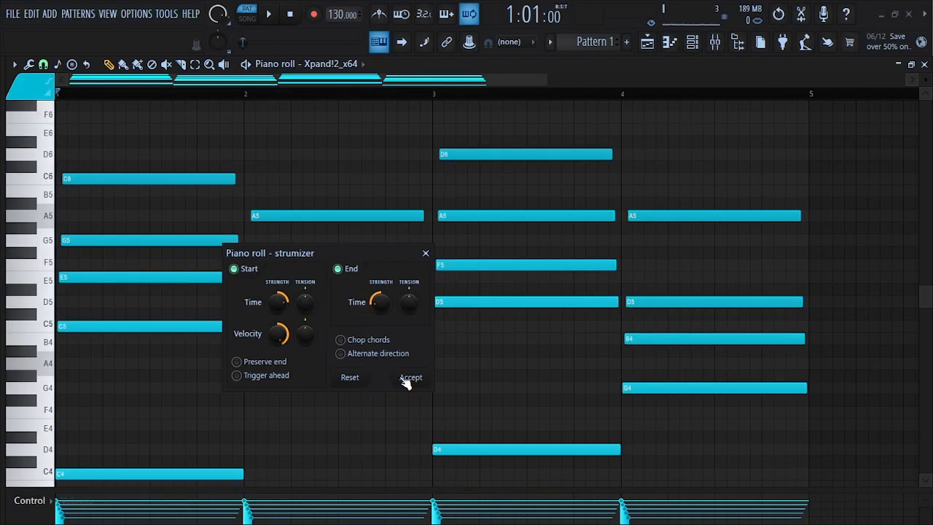
click(410, 378)
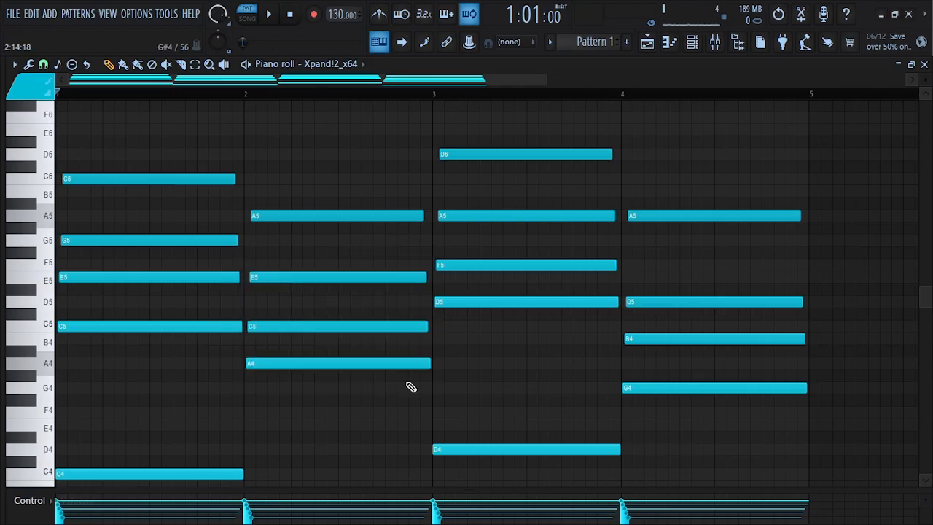
Step: Examine the strummed note velocities in an enlarged velocity lane, play the full progression, and stop with the lane made small again
drag(435, 493, 427, 306)
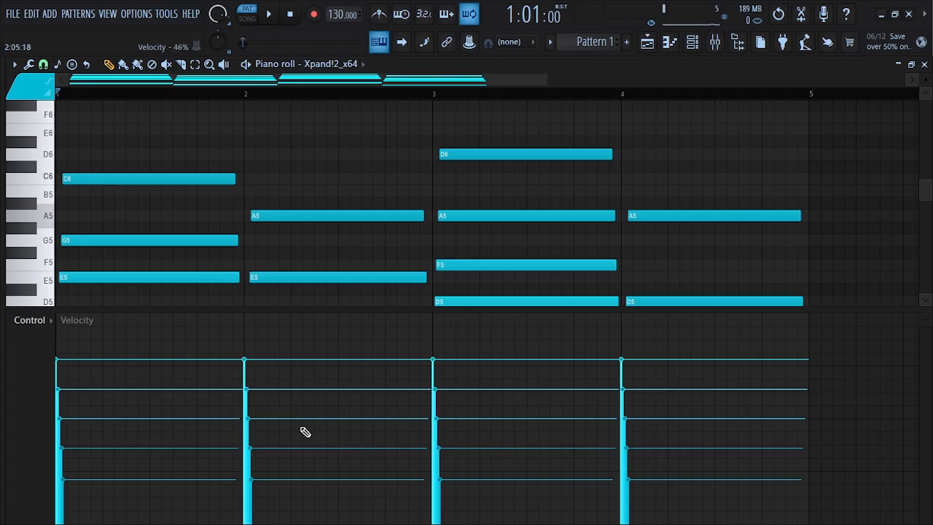
key(space)
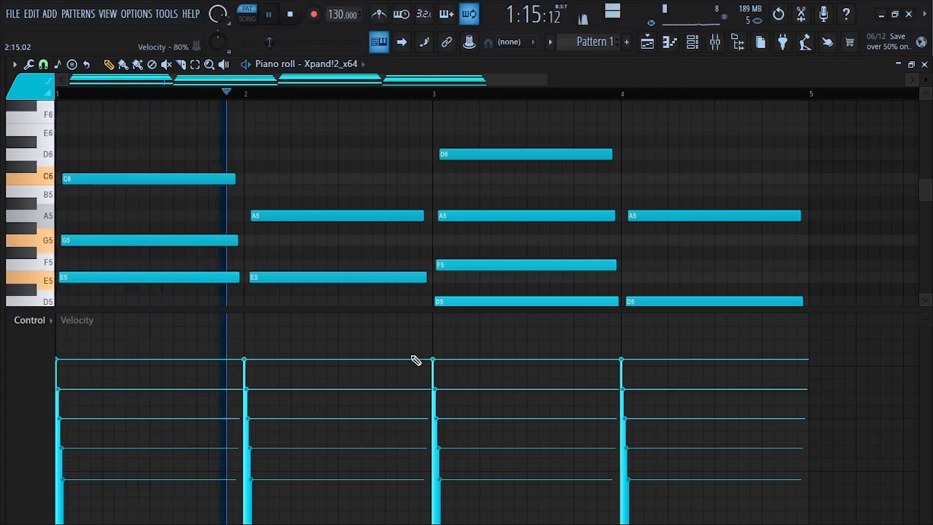
drag(411, 310, 420, 445)
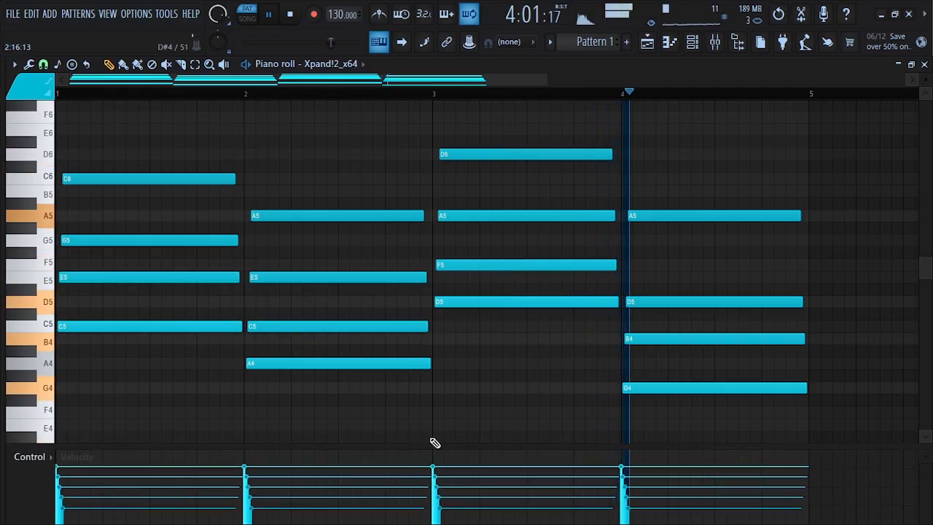
scroll(437, 433, down, 3)
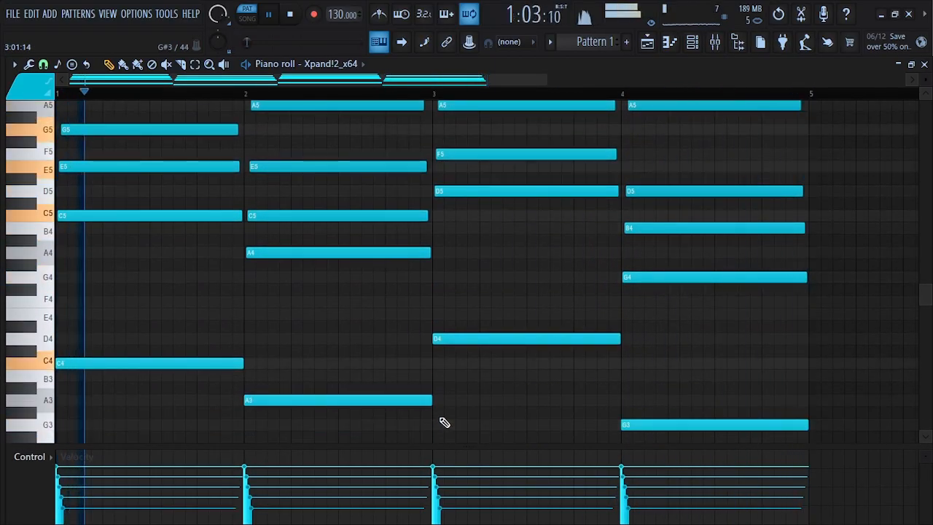
scroll(443, 419, up, 4)
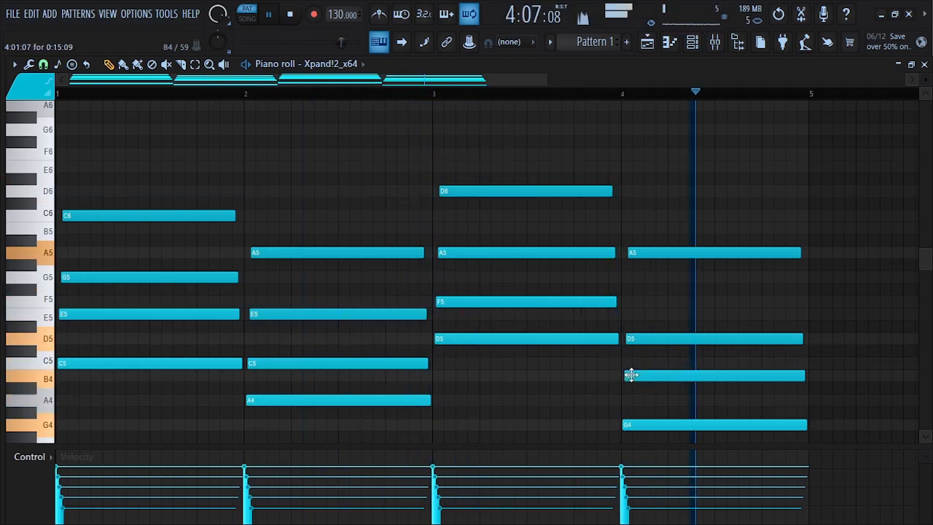
key(space)
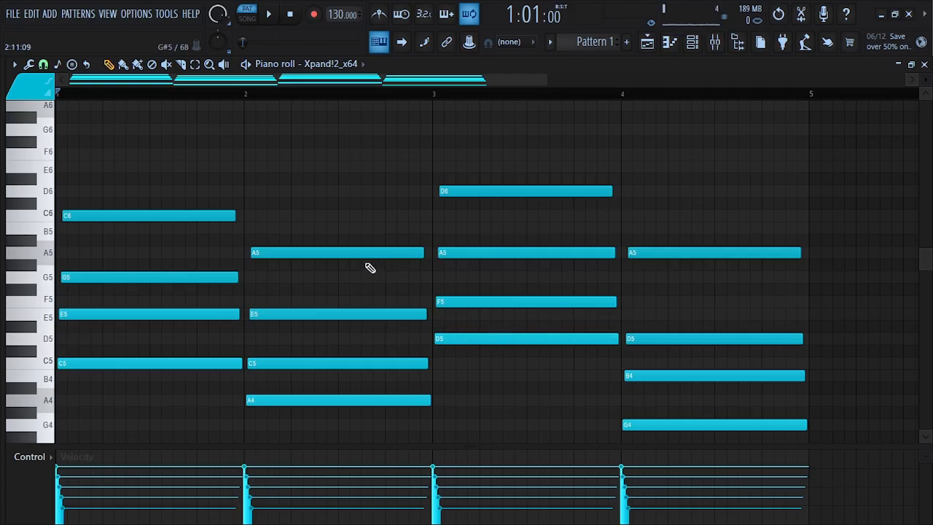
Step: Clone the Xpand!2_x64 channel in the channel rack and close the copy's plugin window
scroll(96, 346, down, 3)
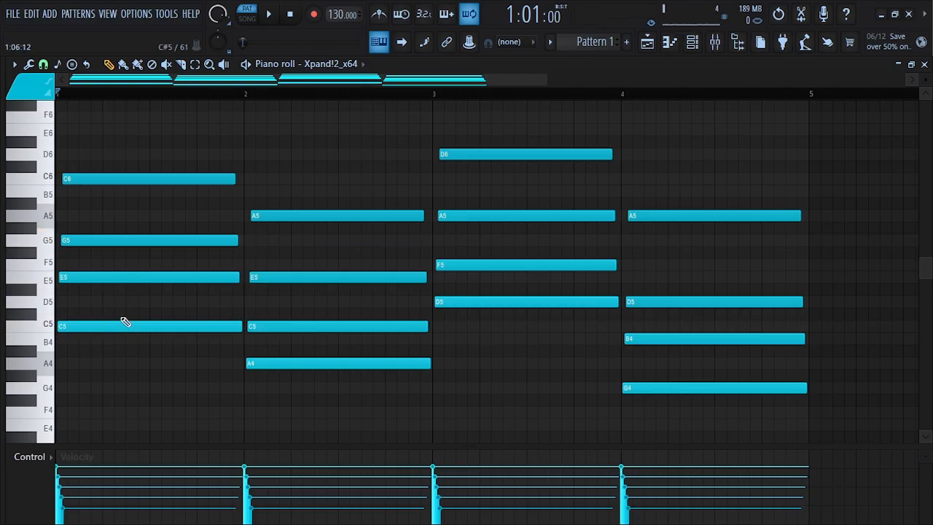
scroll(122, 325, up, 3)
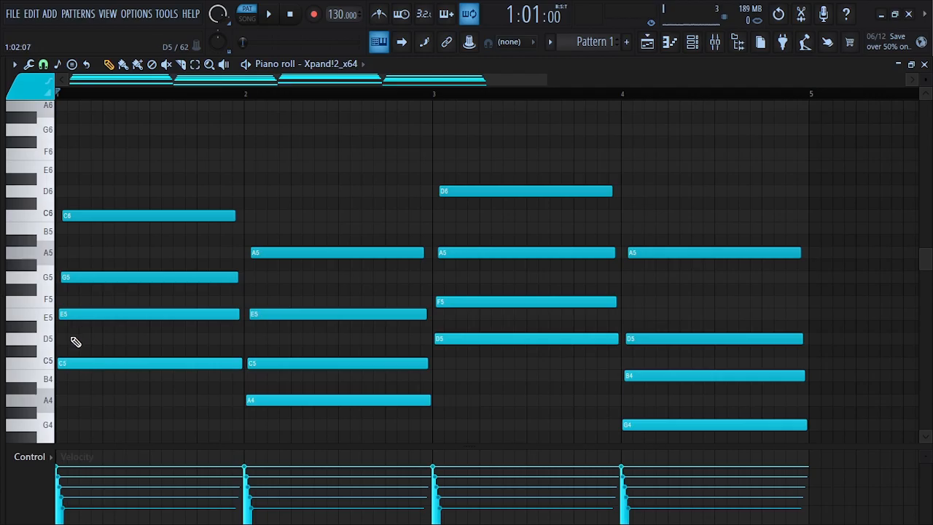
scroll(67, 310, up, 6)
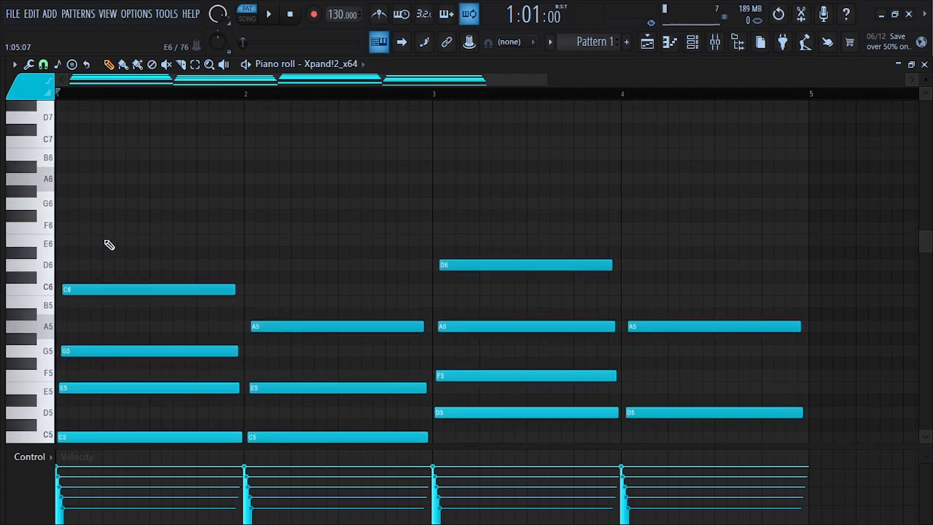
scroll(68, 250, down, 3)
key(F6)
right_click(106, 444)
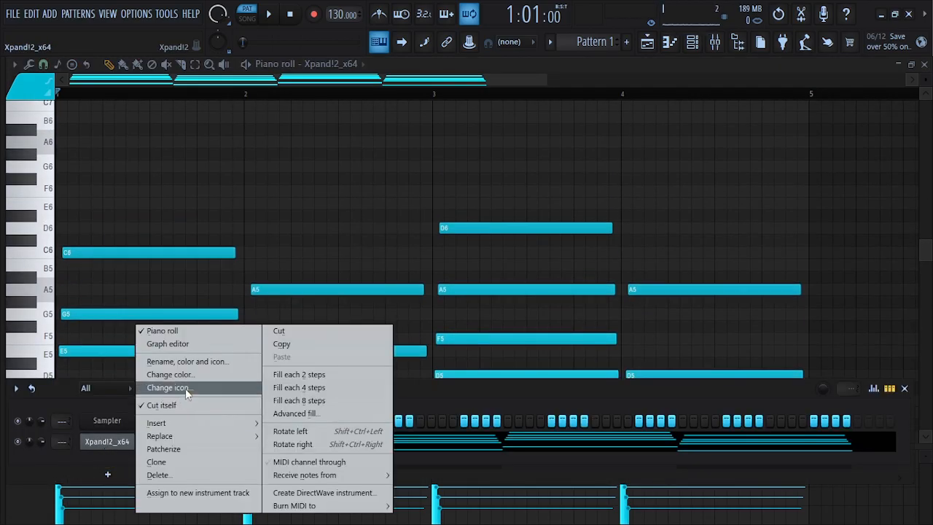
click(156, 462)
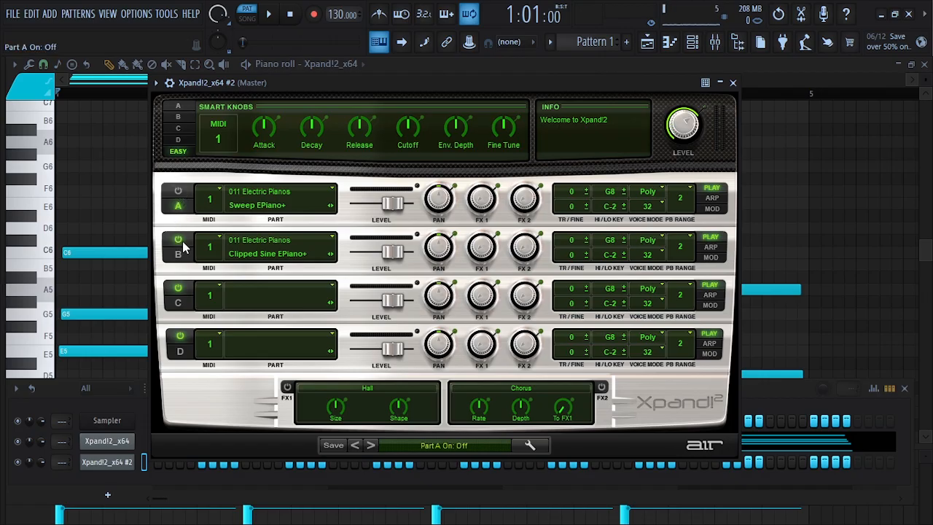
click(734, 82)
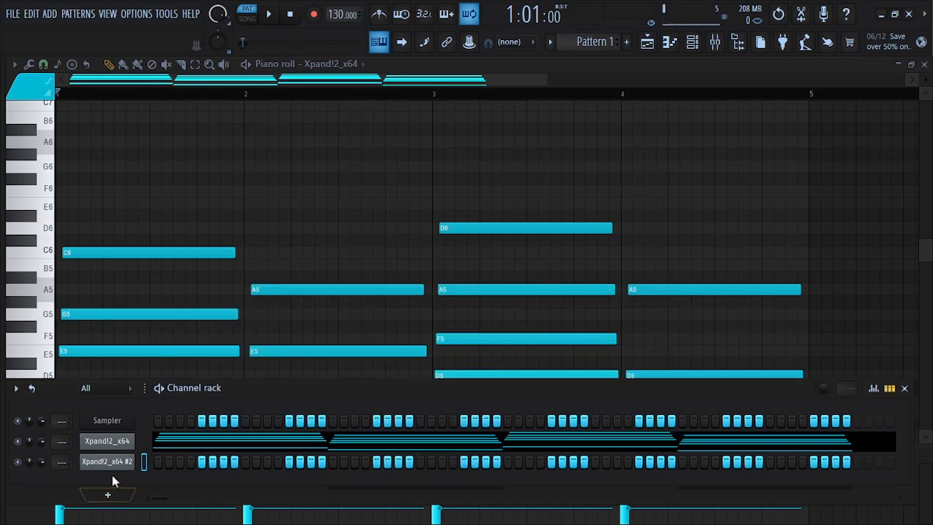
Step: Open the piano roll of the cloned Xpand!2_x64 #2 channel and bring the ghost chords into view
right_click(117, 463)
click(150, 329)
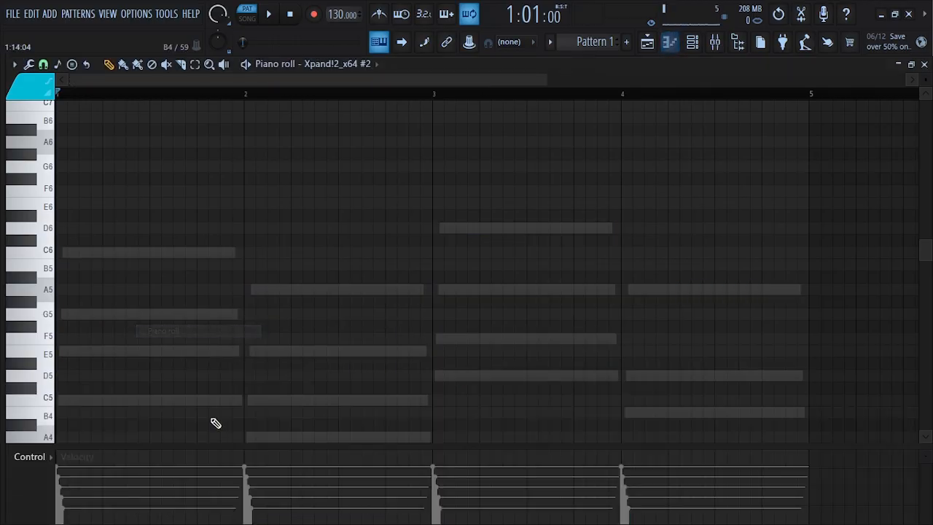
scroll(175, 317, down, 4)
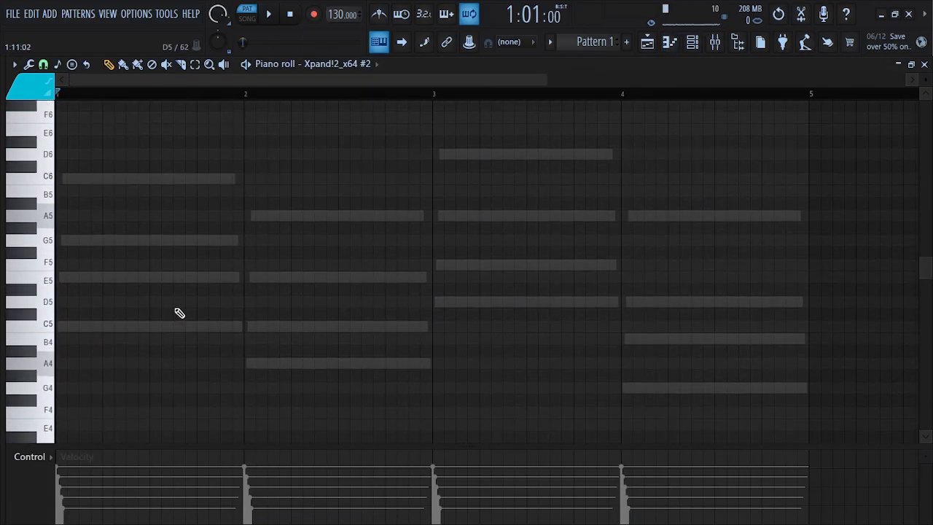
scroll(191, 378, up, 3)
scroll(192, 376, down, 4)
scroll(193, 375, up, 5)
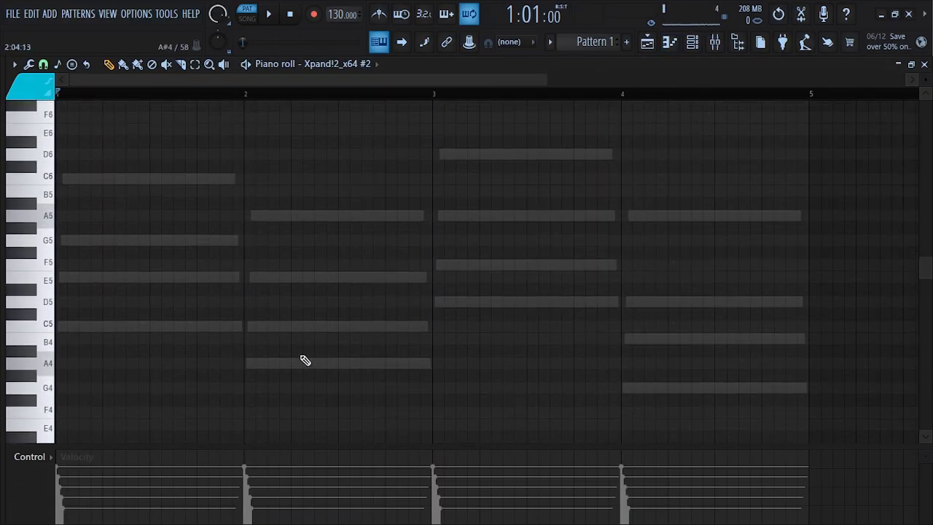
Step: Hide the ghost channels in the cloned channel's piano roll and show them again
scroll(301, 356, down, 2)
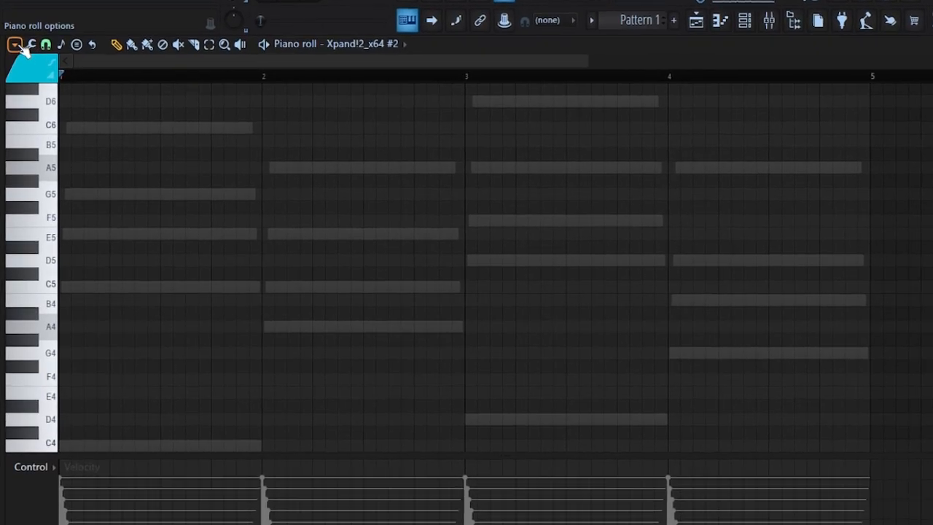
click(15, 59)
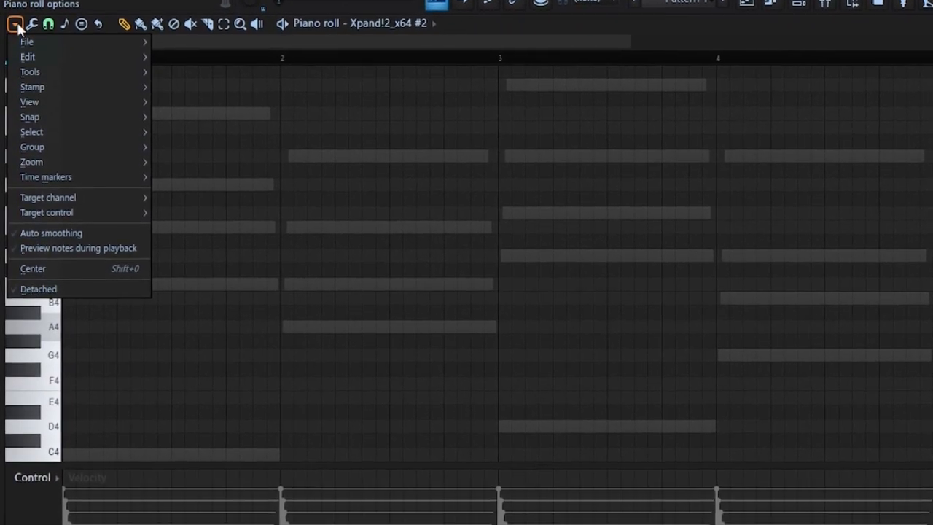
mouse_move(36, 97)
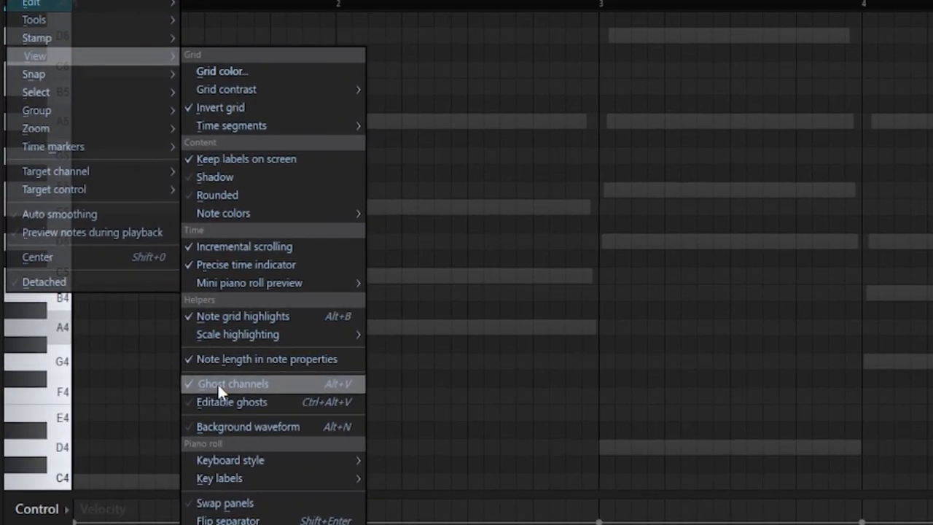
click(217, 382)
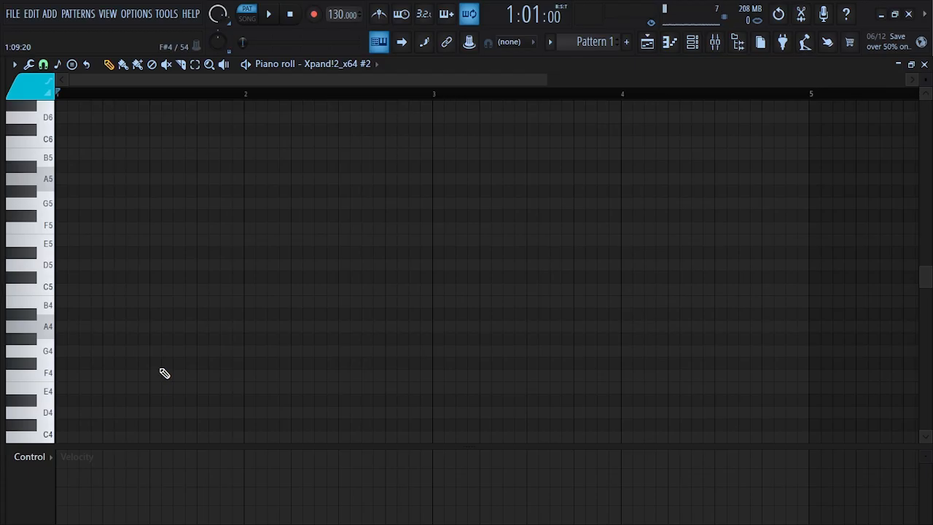
click(14, 65)
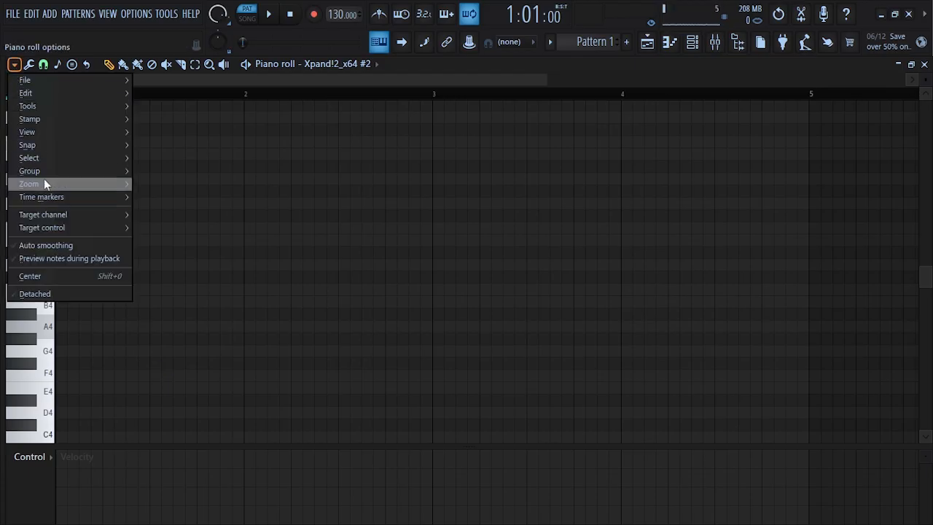
mouse_move(14, 132)
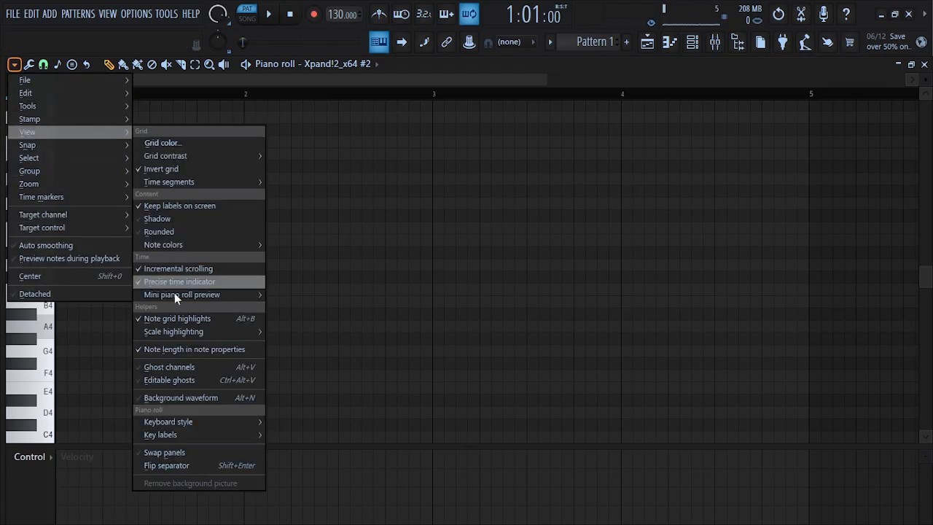
click(164, 366)
scroll(350, 291, down, 4)
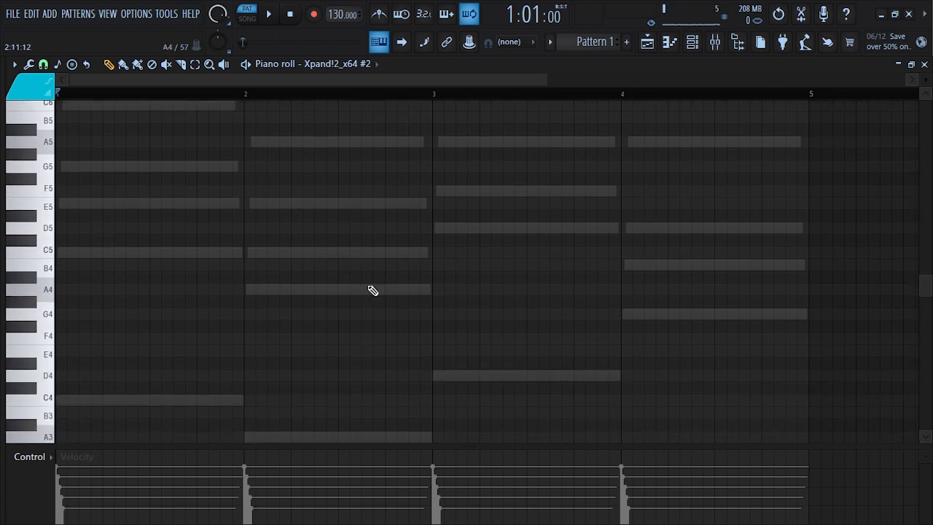
Step: Draw a C5 note at the start of bar 1 and shorten it to two steps
drag(542, 80, 419, 88)
scroll(149, 297, up, 4)
scroll(146, 269, up, 2)
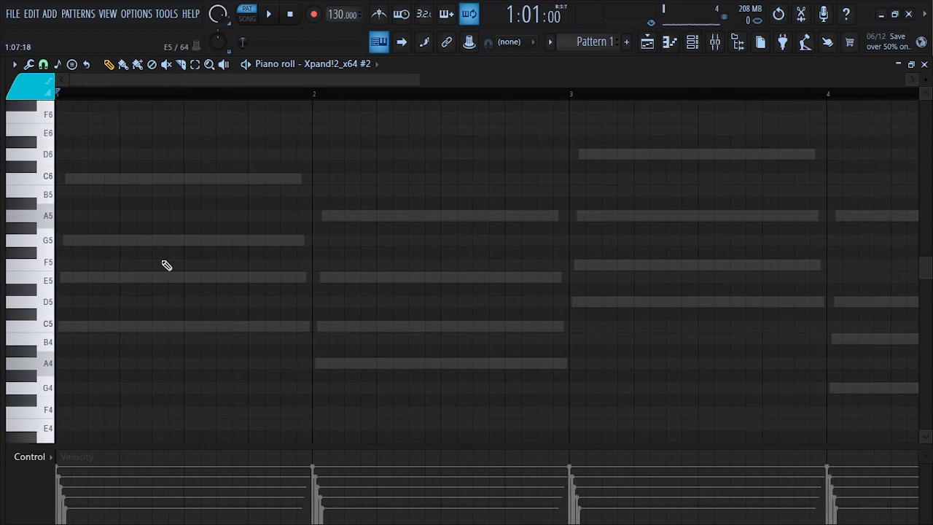
scroll(132, 268, down, 2)
scroll(123, 270, up, 4)
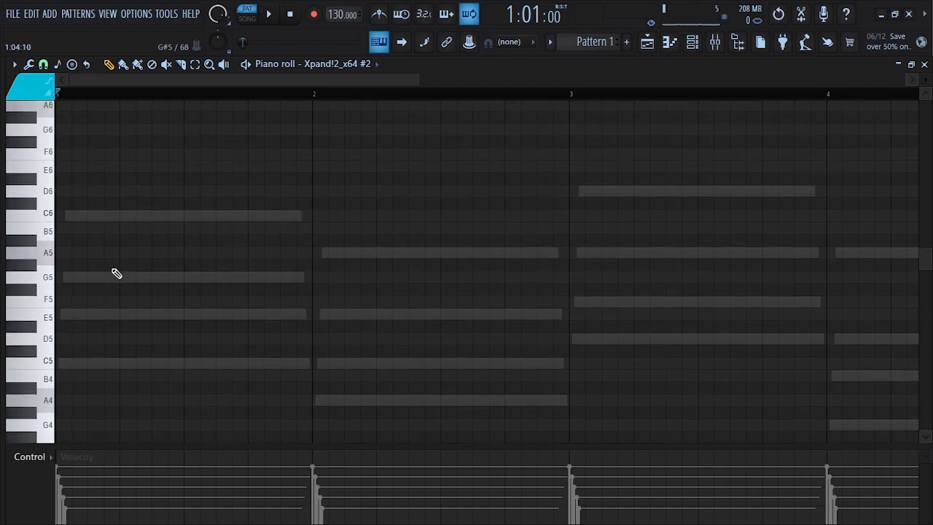
click(56, 278)
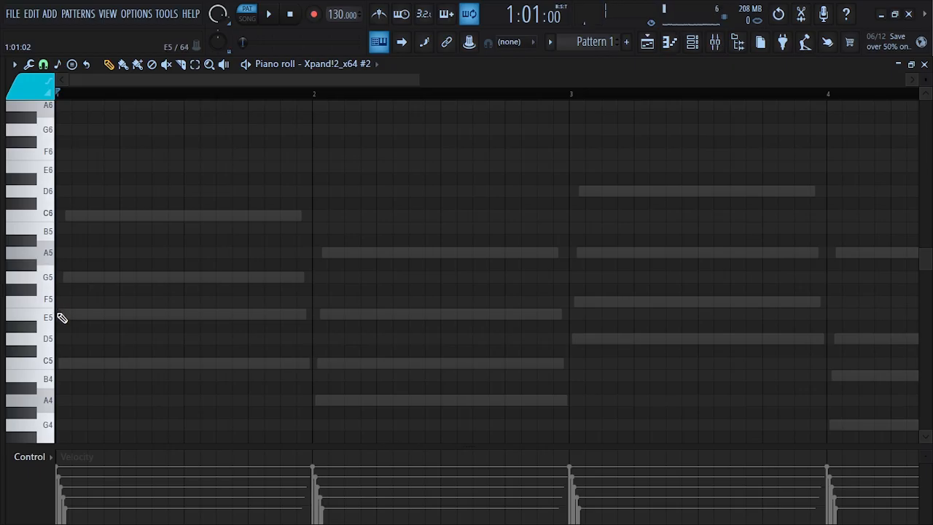
scroll(64, 314, down, 4)
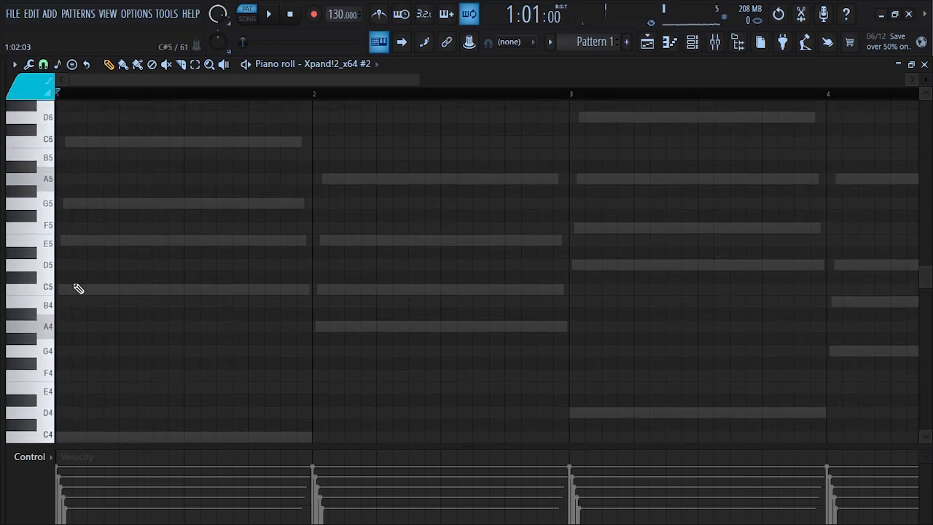
click(106, 289)
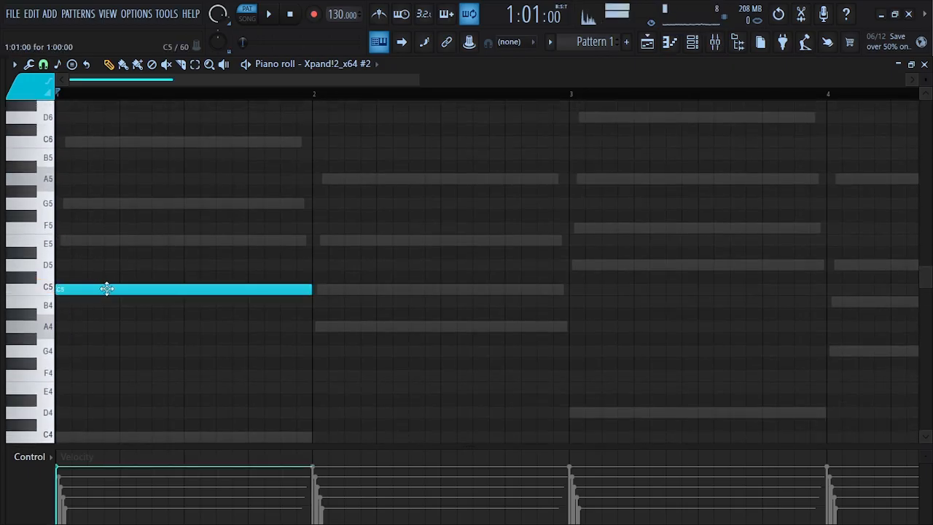
drag(261, 293, 86, 300)
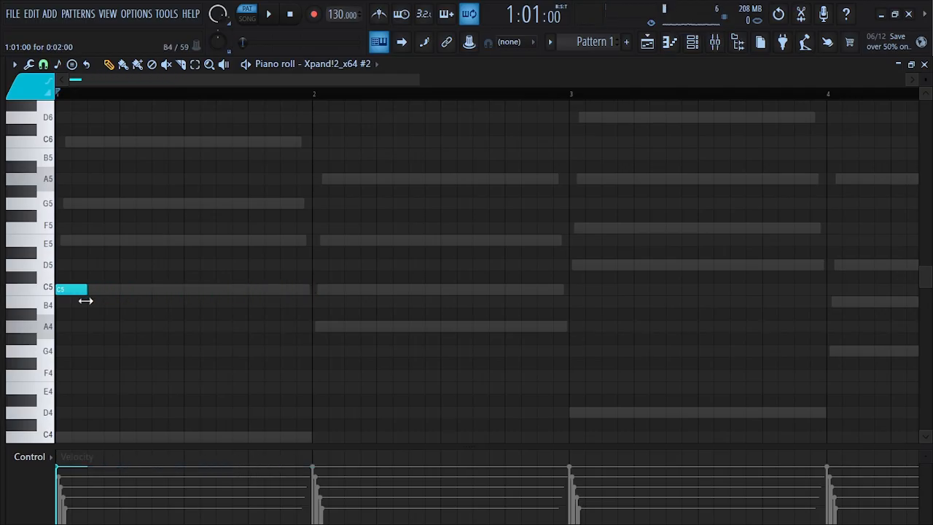
Step: Add two-step chord notes E5, G5 and E5 at steps 5, 9 and 13 of bar 1
click(128, 242)
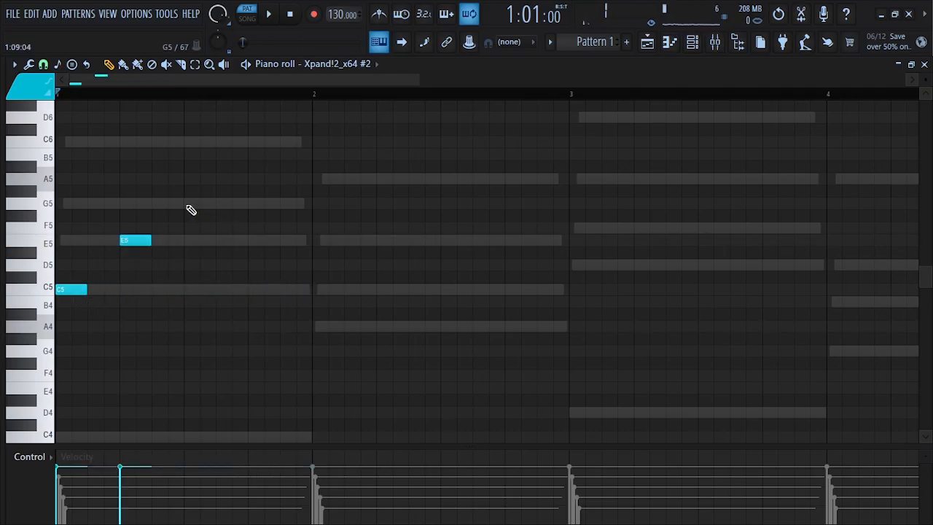
click(187, 206)
click(256, 248)
key(space)
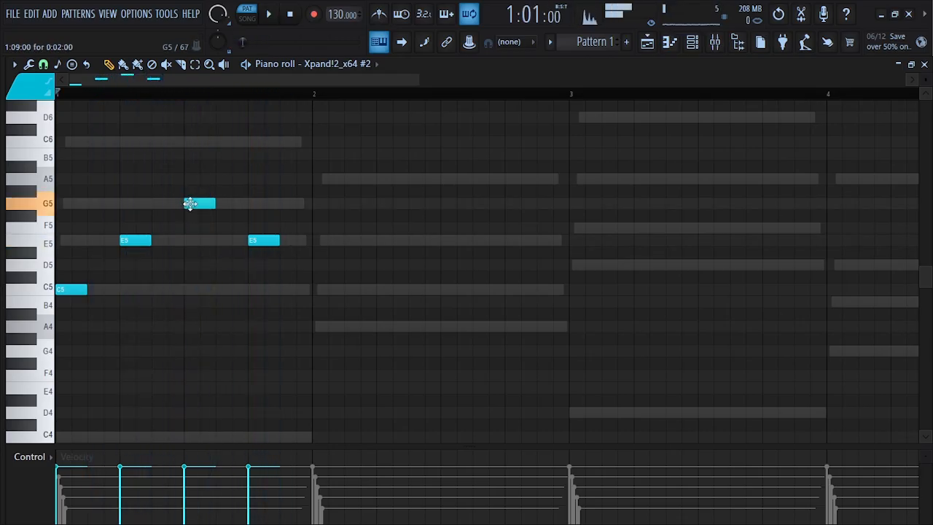
Step: Syncopate bar 1 by moving G5 to step 7, C5 to step 3 and the last E5 to step 11, and play it
drag(191, 204, 158, 205)
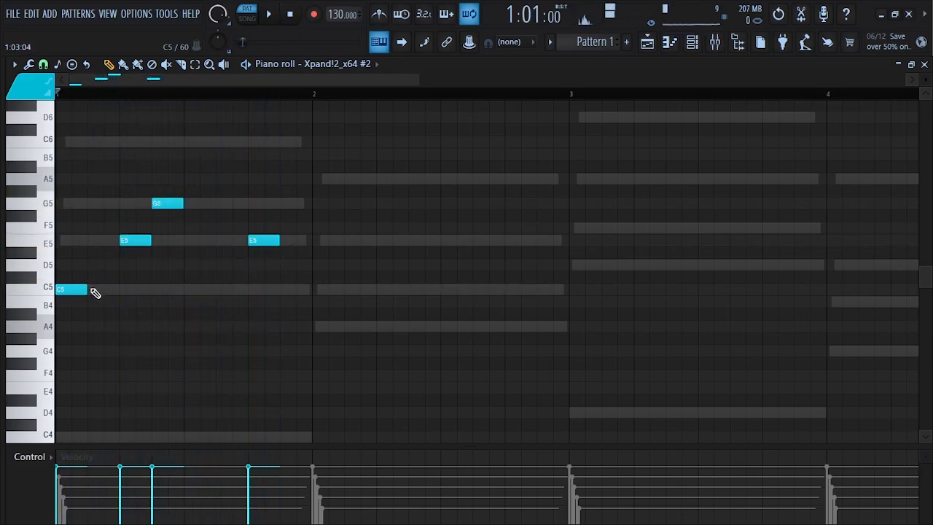
drag(67, 290, 95, 295)
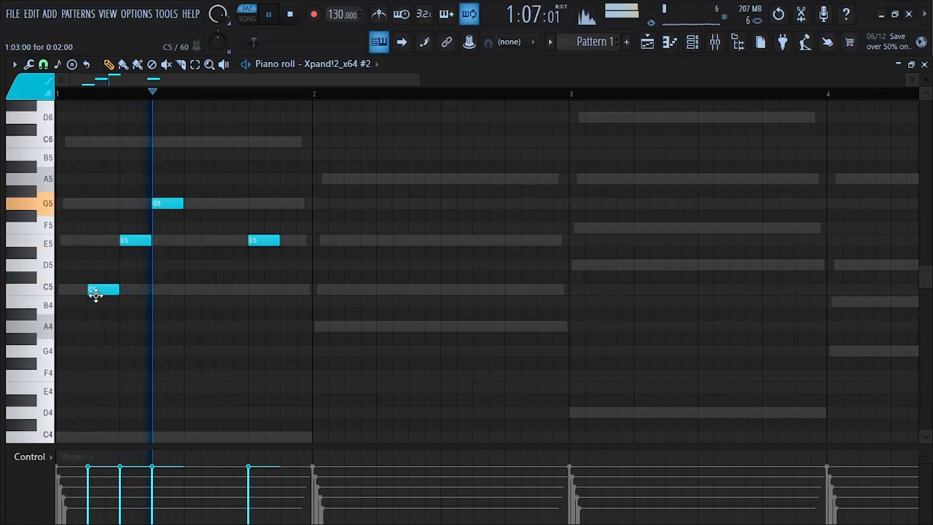
drag(262, 242, 231, 242)
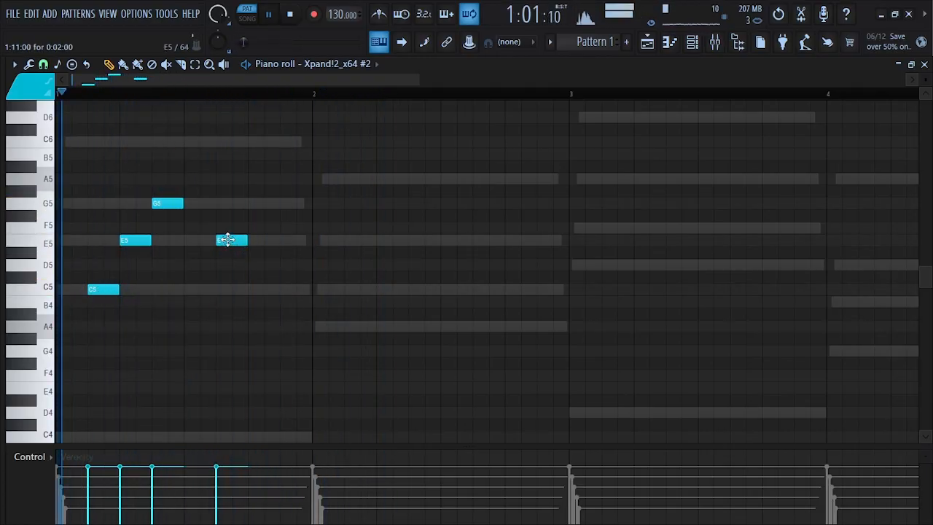
key(space)
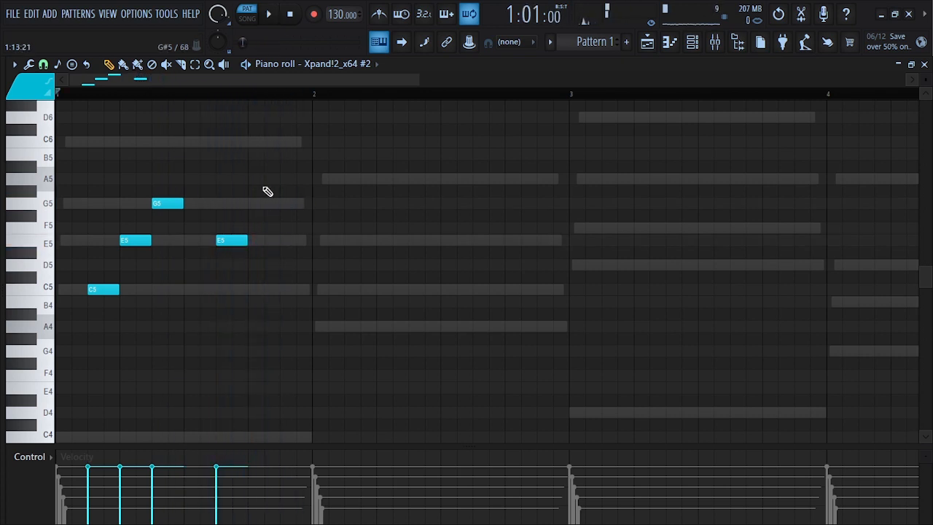
Step: Copy the bar 1 motif into bar 2 and refit it as A4, C5, E5 and C5 at steps 3, 5, 7 and 11
drag(246, 173, 323, 297)
click(436, 212)
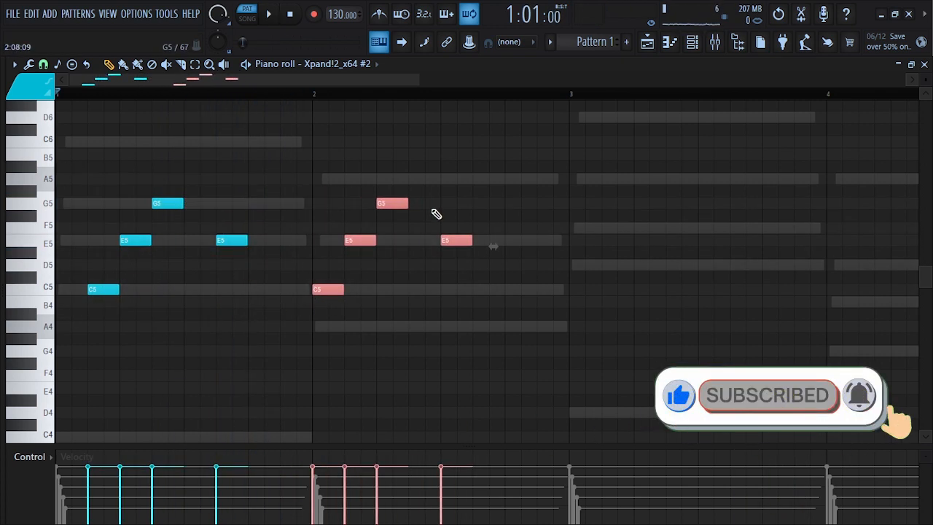
click(438, 215)
right_click(444, 215)
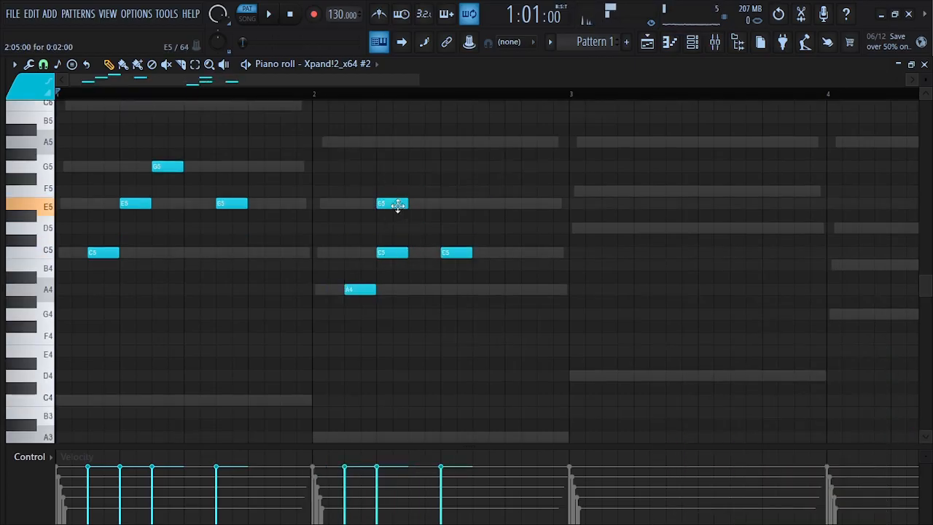
drag(397, 205, 429, 205)
drag(452, 261, 483, 262)
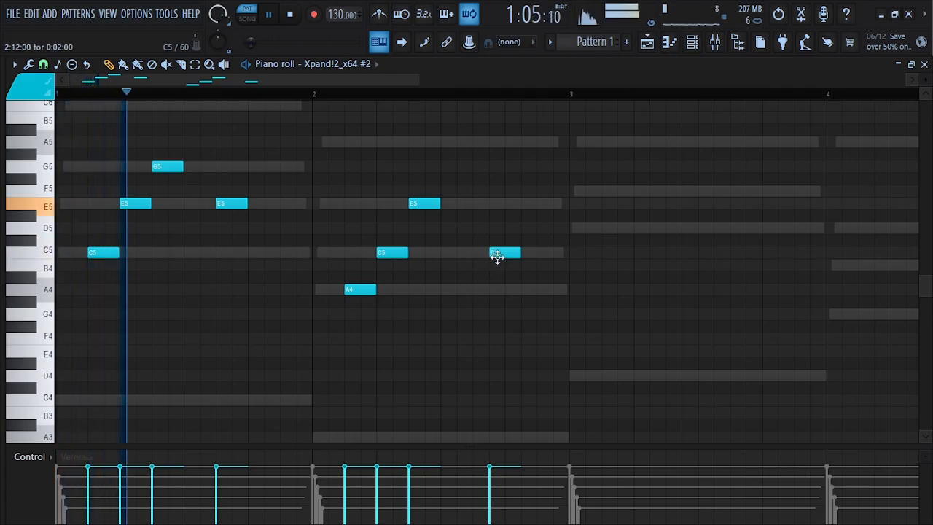
mouse_move(496, 256)
mouse_down()
mouse_move(470, 253)
mouse_move(484, 252)
mouse_up()
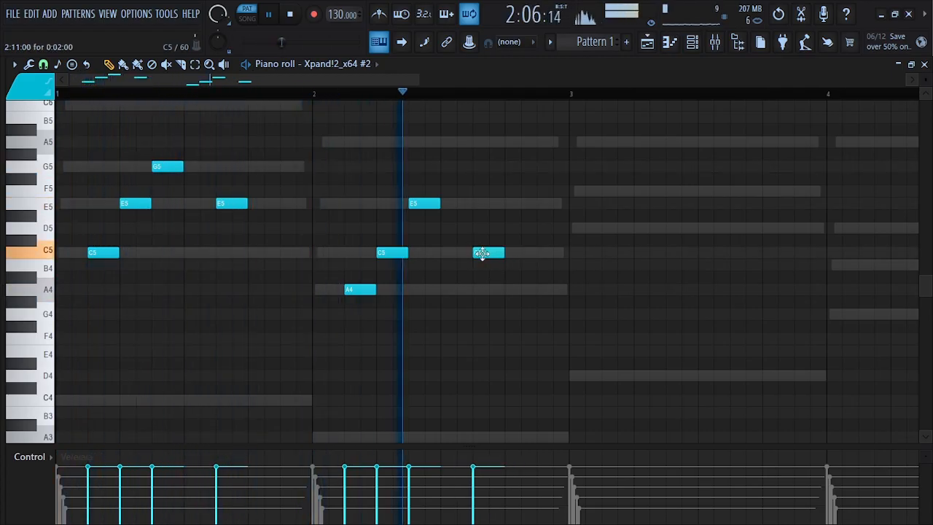
Step: Copy the motif into bars 3 and 4, fitted as D5, F5, A5, F5 and G4, B4, D5, B4 from step 3, and play it
drag(417, 82, 233, 295)
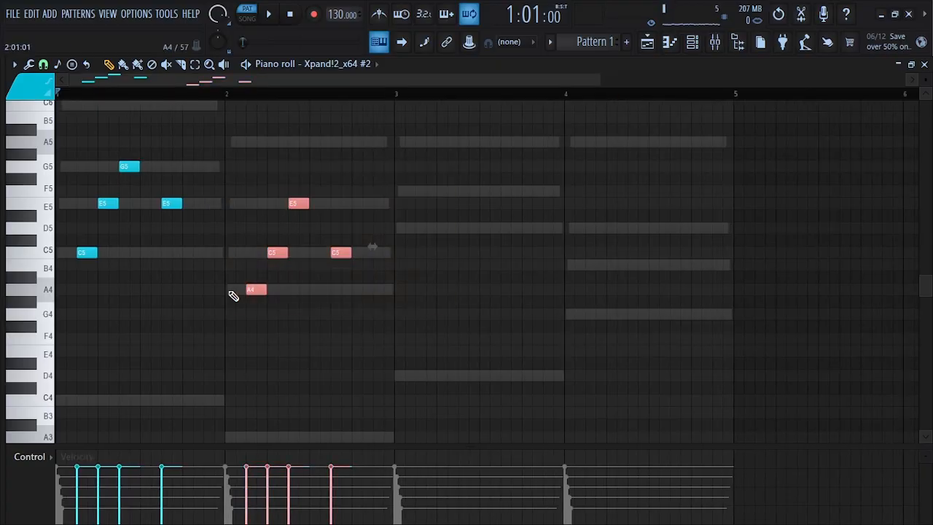
drag(387, 255, 428, 186)
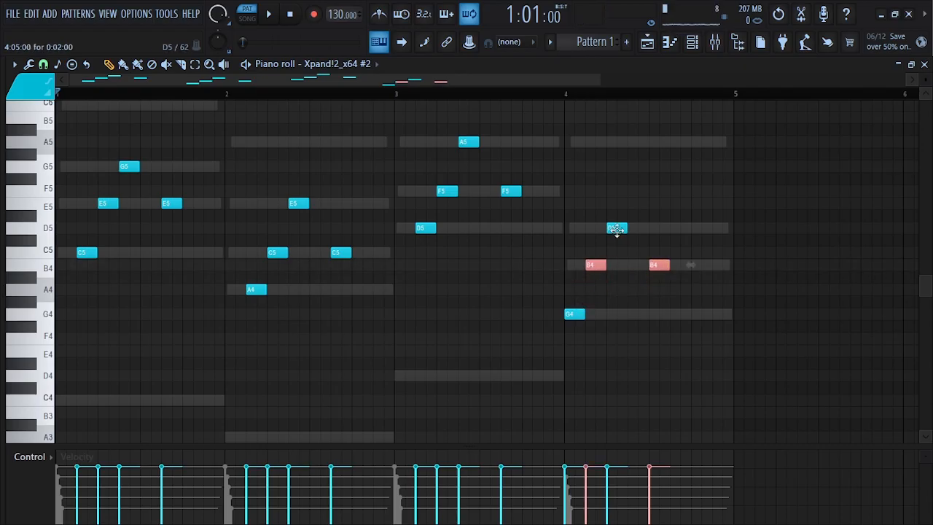
drag(665, 222, 573, 323)
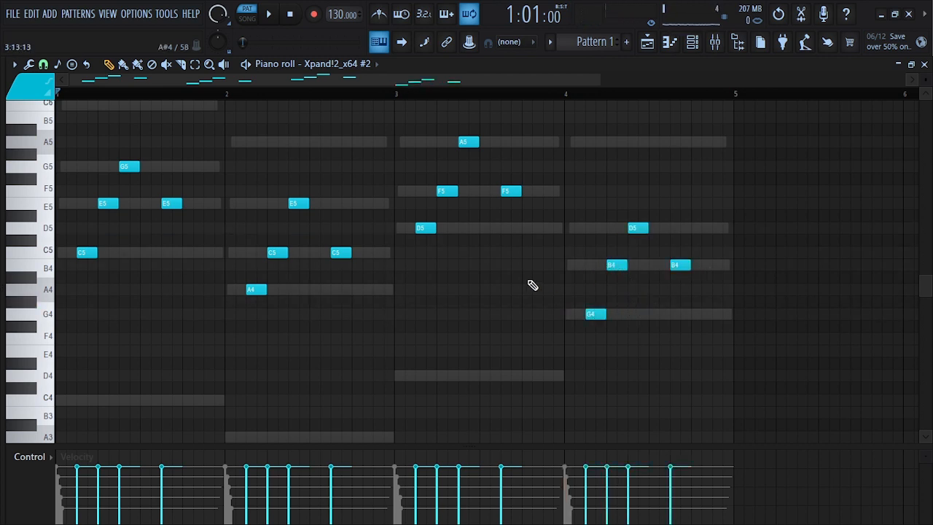
key(space)
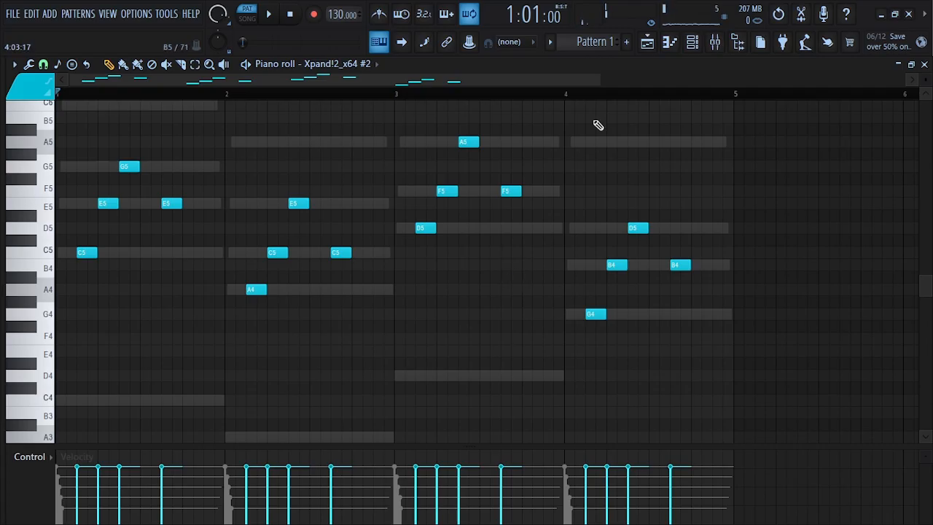
Step: Add a two-step C6 at the end of bar 1 and a two-step A5 at the end of bar 2
drag(602, 75, 352, 97)
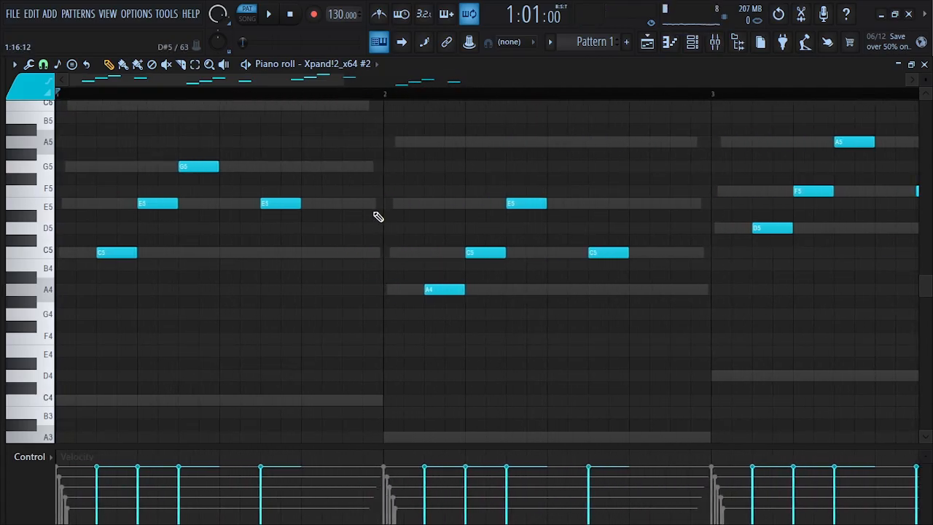
scroll(368, 216, up, 3)
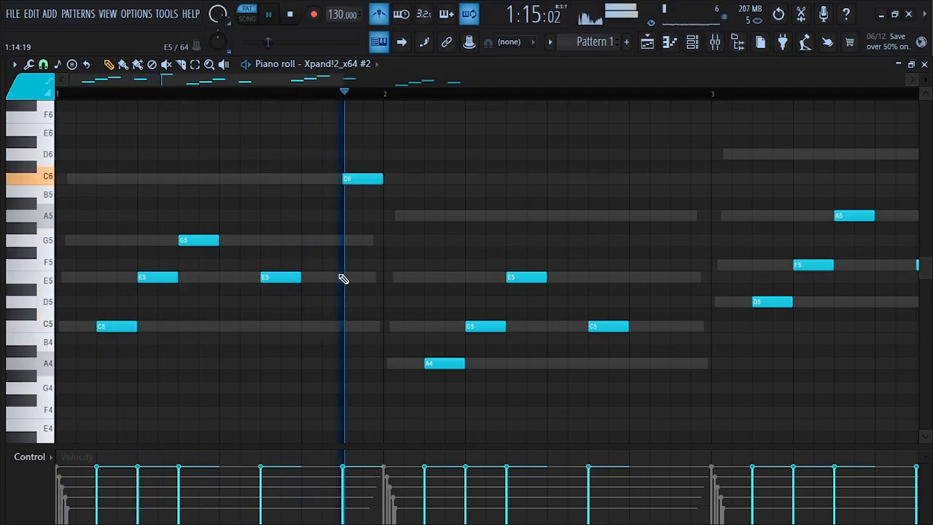
click(689, 216)
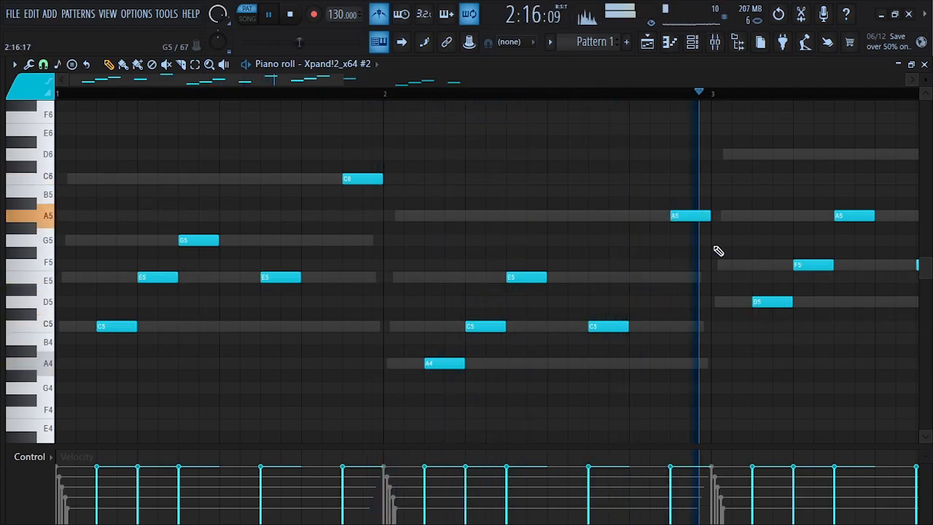
key(space)
Step: Add a two-step D6 at the end of bar 3, and A5 followed by D5 at the end of bar 4
drag(332, 86, 466, 86)
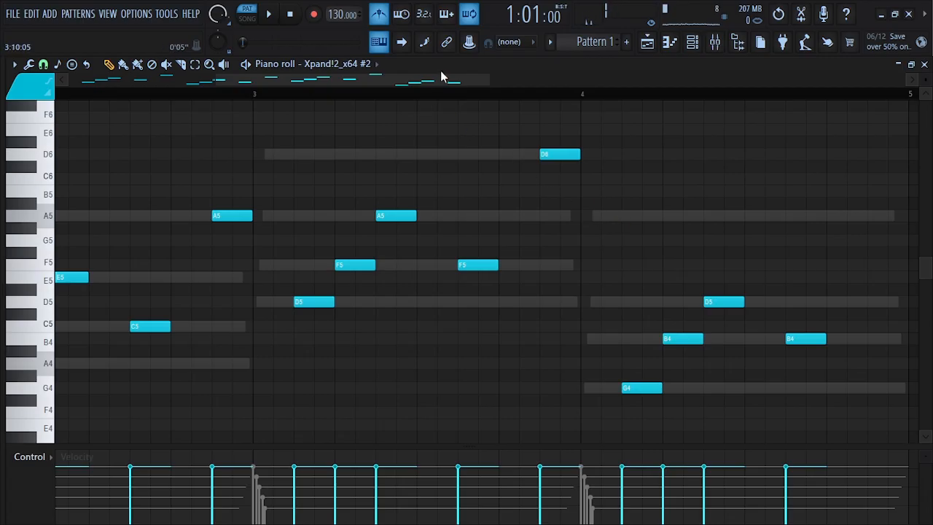
double_click(440, 70)
click(662, 99)
scroll(481, 94, right, 6)
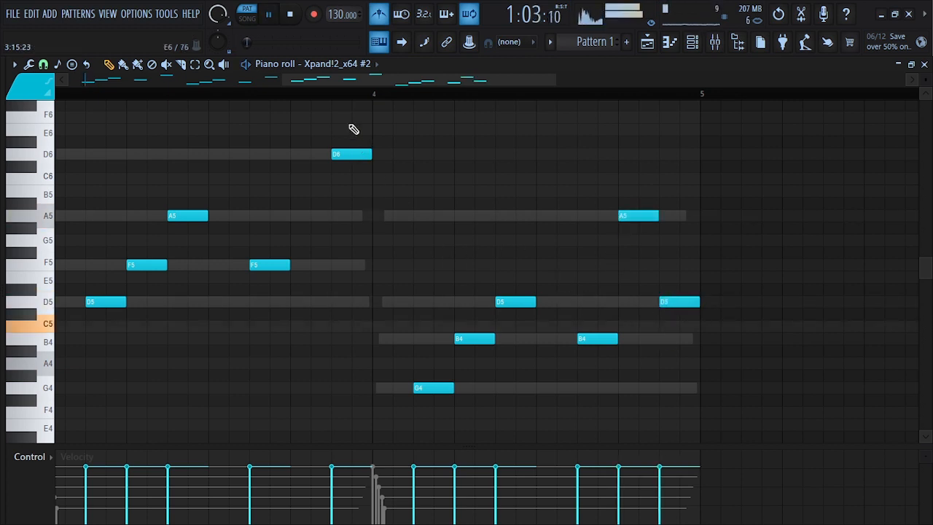
Step: Play back the complete four-bar arpeggio together with the ghost chords
drag(279, 84, 148, 139)
scroll(377, 260, down, 1)
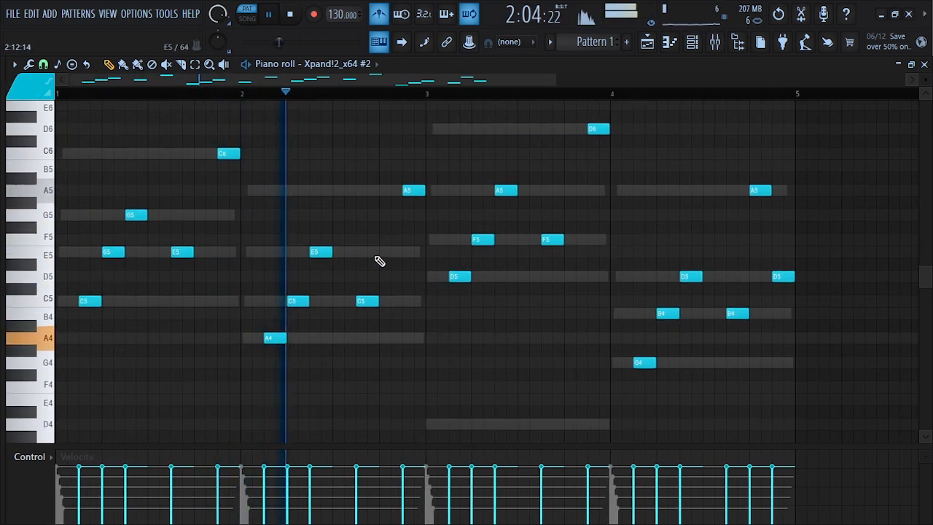
scroll(559, 321, up, 2)
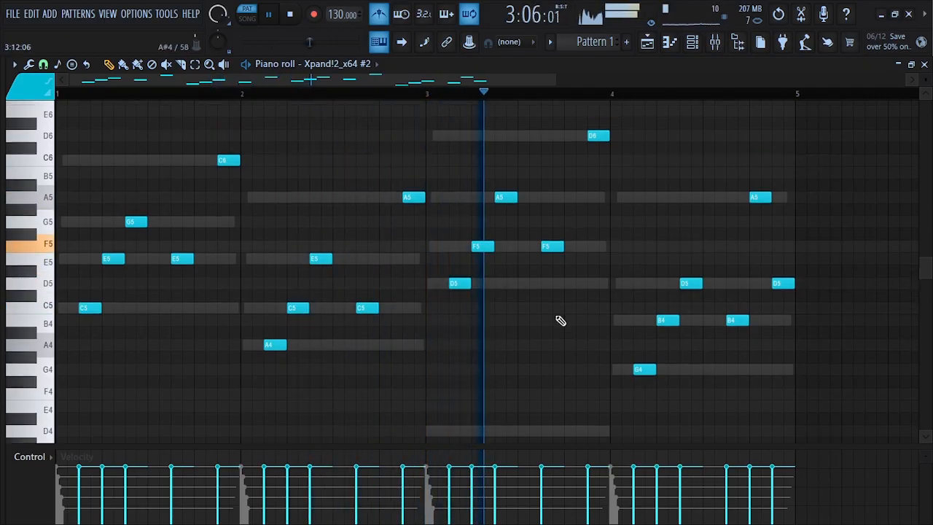
scroll(660, 370, down, 1)
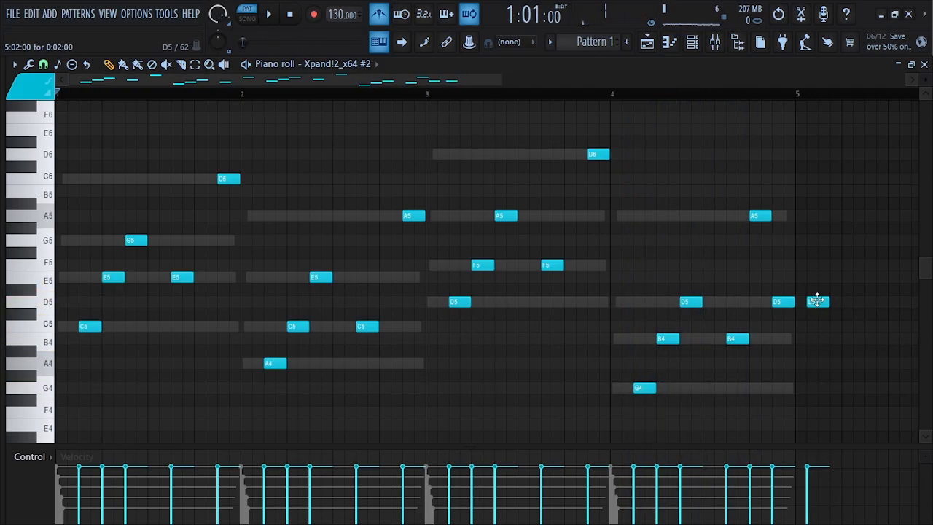
Step: Apply legato to the arpeggio so each note extends to the start of the following one, and play it back
key(ctrl+l)
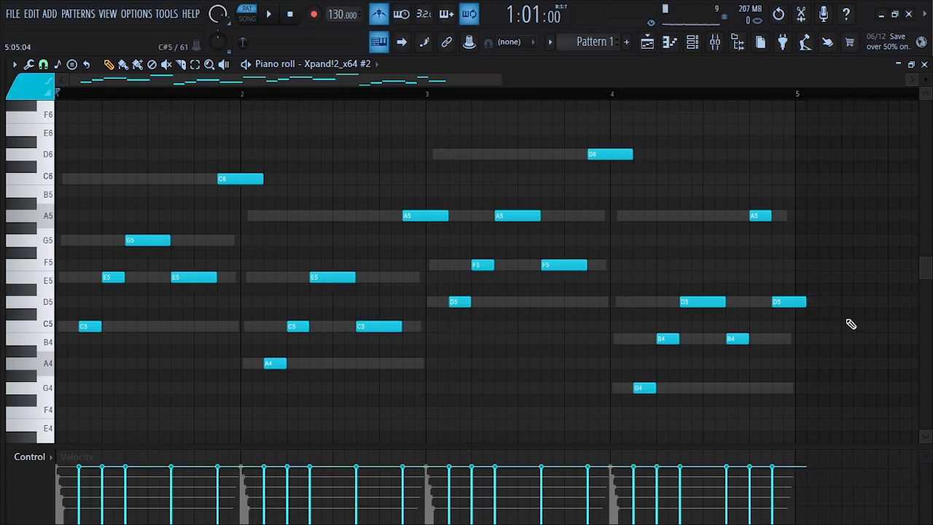
key(space)
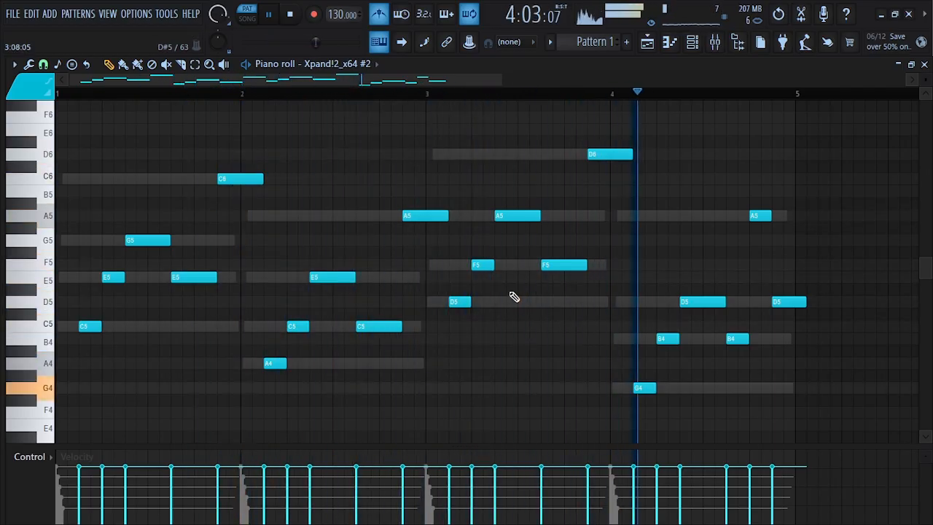
key(space)
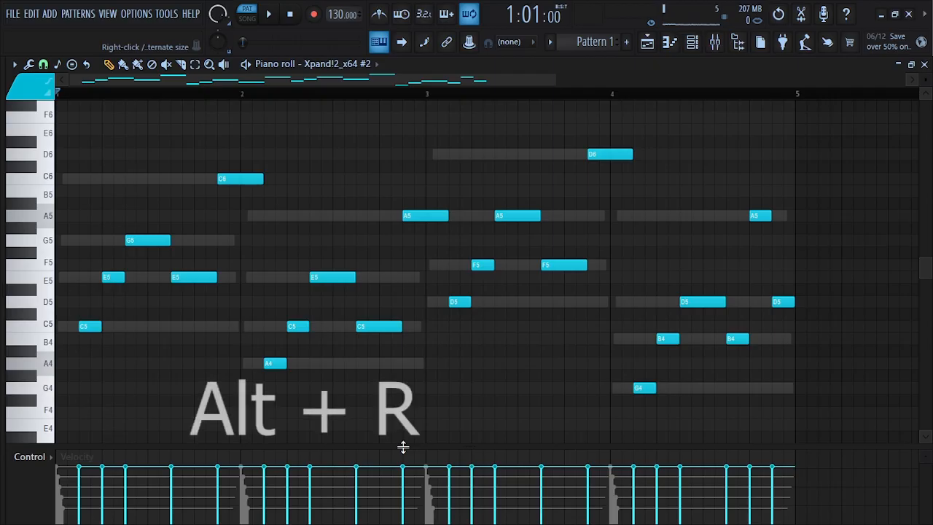
Step: Randomize the pan and velocity levels of the arpeggio notes, leaving their pitches and pattern untouched, and play the pattern
key(alt+r)
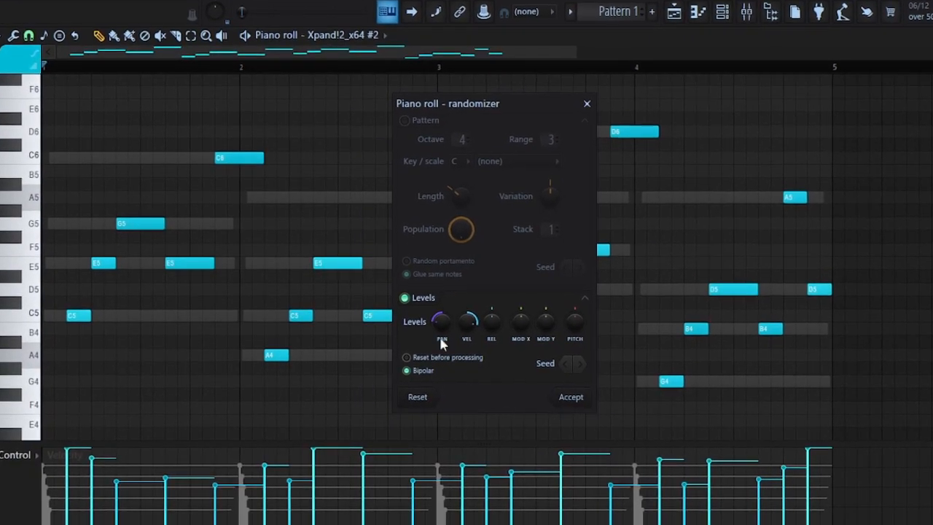
drag(439, 325, 445, 305)
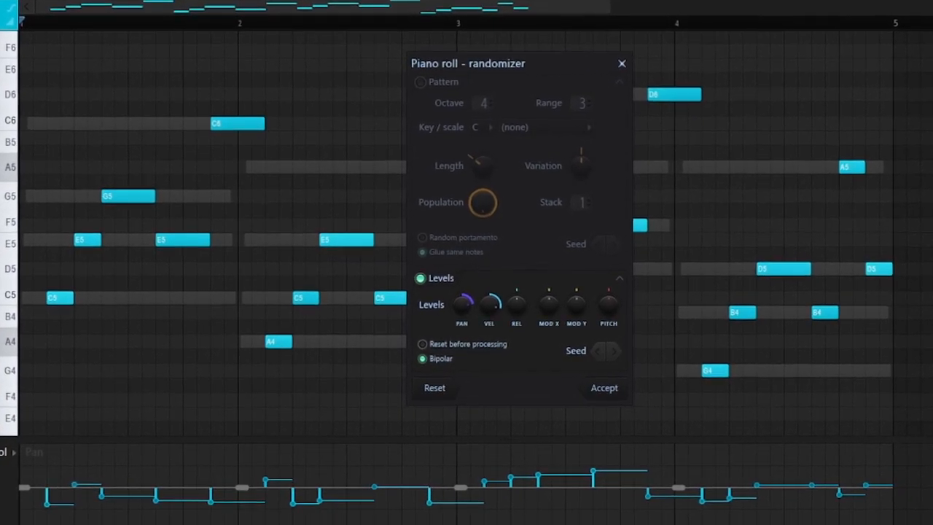
drag(492, 303, 493, 370)
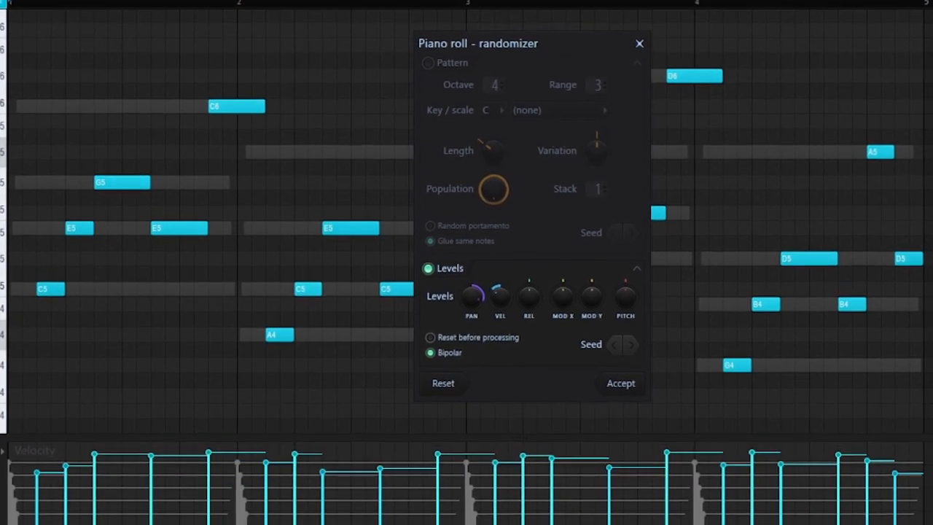
drag(503, 294, 503, 241)
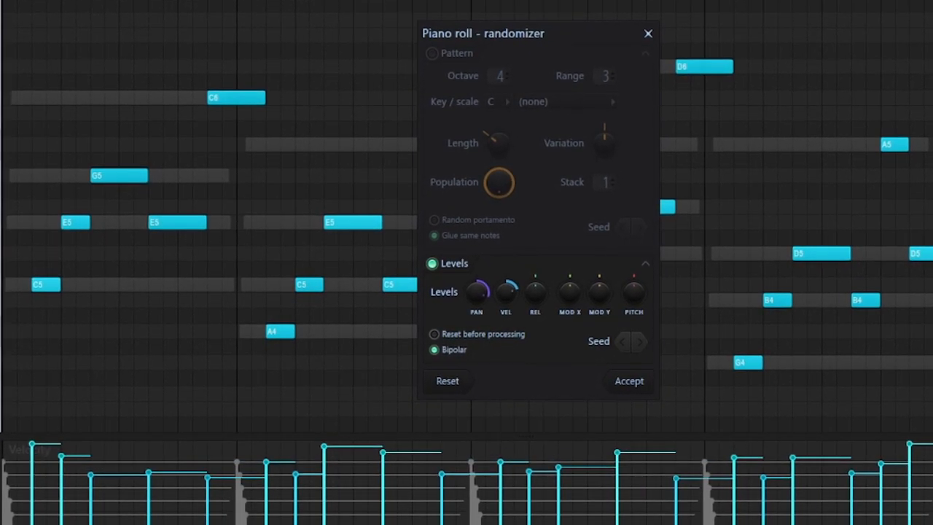
click(634, 380)
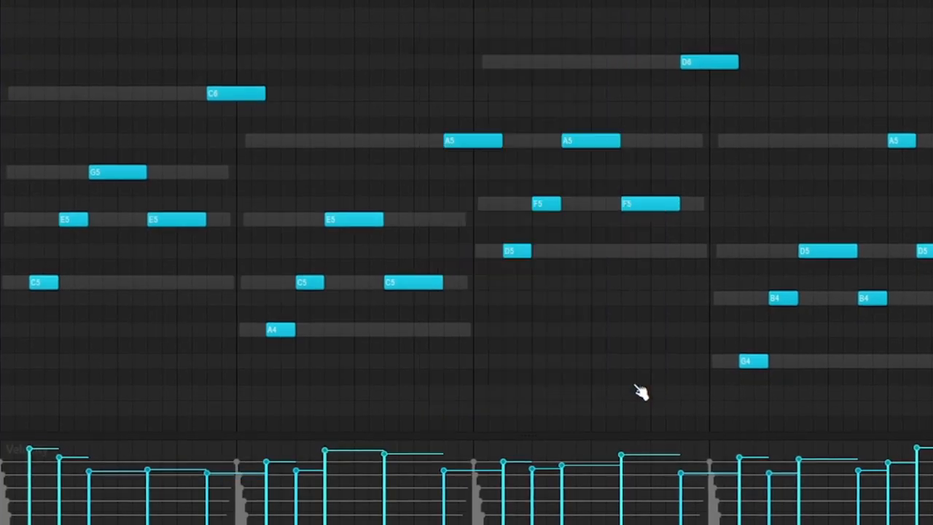
key(space)
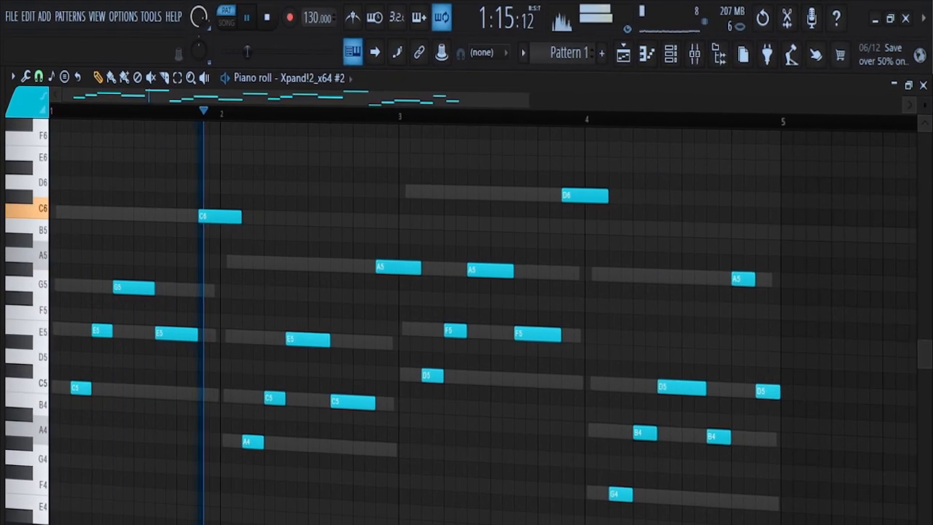